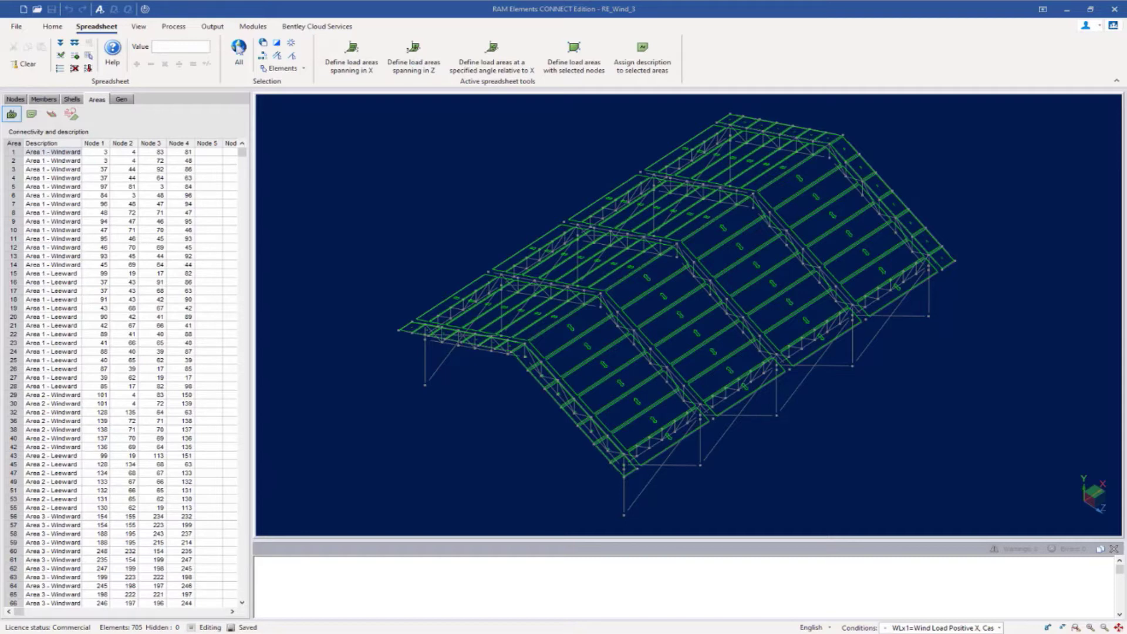
# Step: Open the wind load definitions from the Home tab and change the enclosure category to Open
pyautogui.click(50, 28)
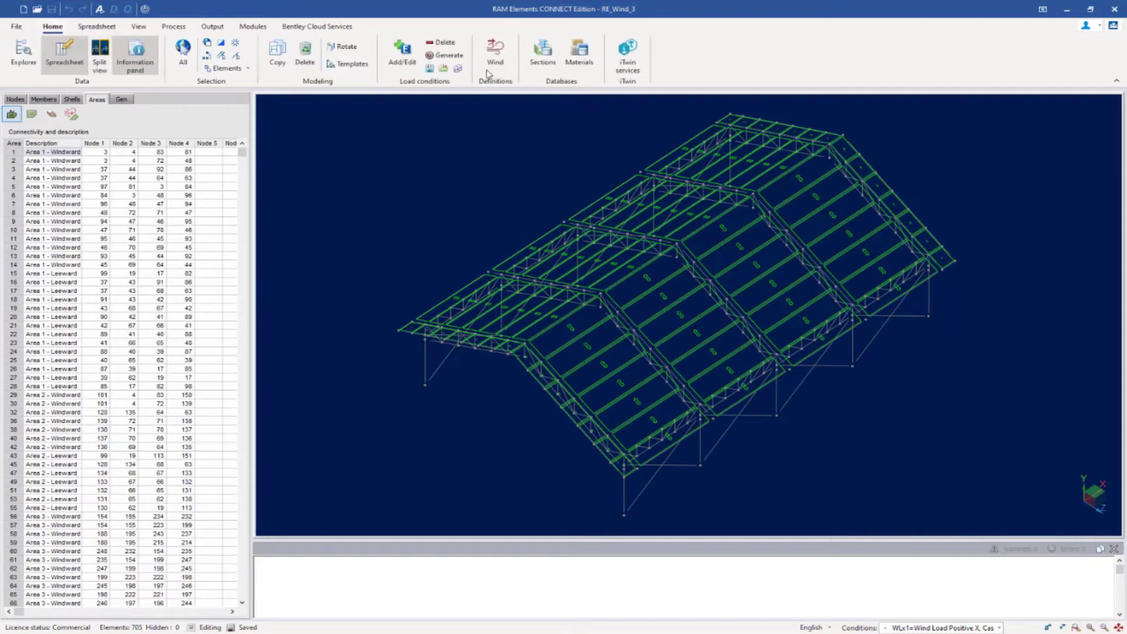
pyautogui.click(493, 61)
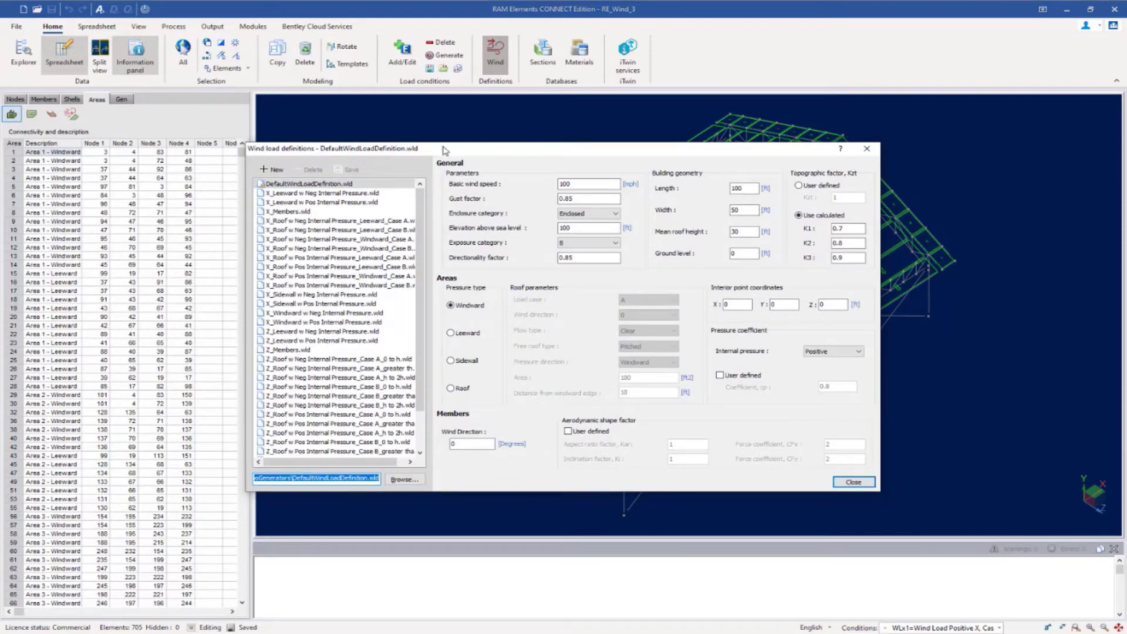
pyautogui.click(591, 199)
pyautogui.click(598, 213)
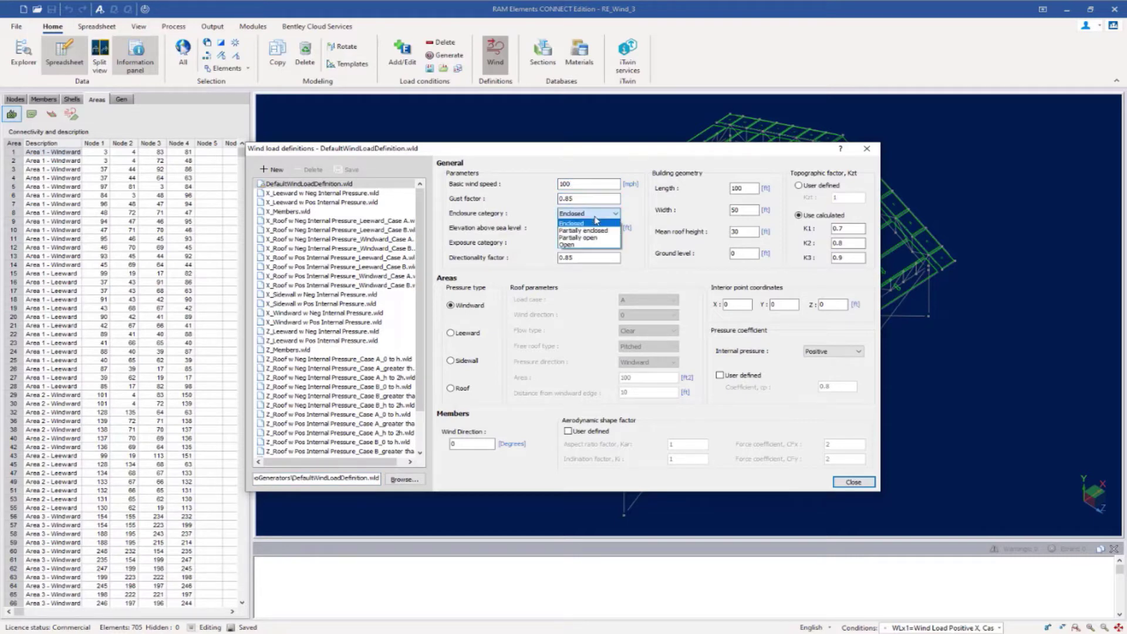
pyautogui.click(580, 244)
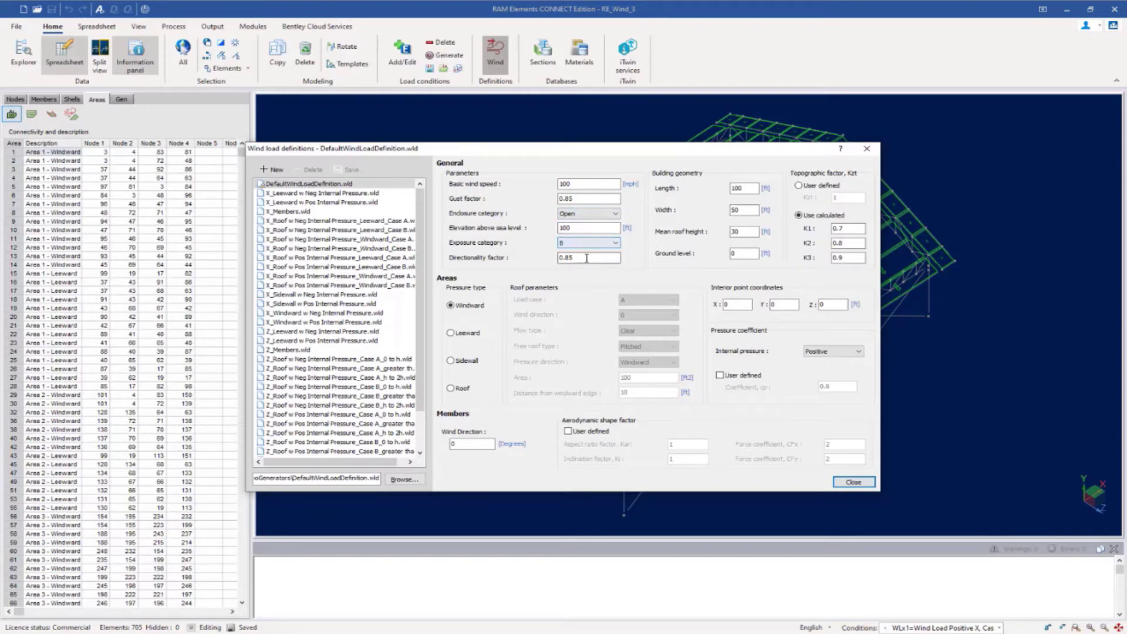
# Step: Enter length 68, width 31, mean roof height 26.5, user-defined Kzt, and the Roof pressure type
pyautogui.doubleClick(748, 188)
pyautogui.write('68')
pyautogui.press('Tab')
pyautogui.write('31')
pyautogui.click(735, 234)
pyautogui.moveTo(724, 238); pyautogui.dragTo(721, 242)
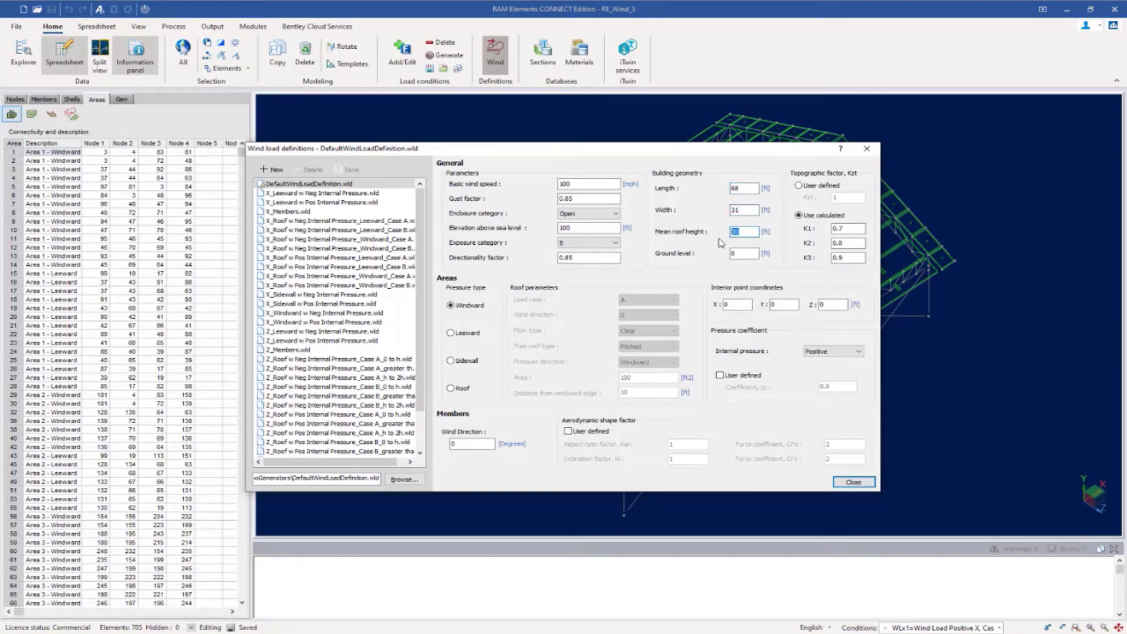
pyautogui.write('26.5')
pyautogui.click(814, 188)
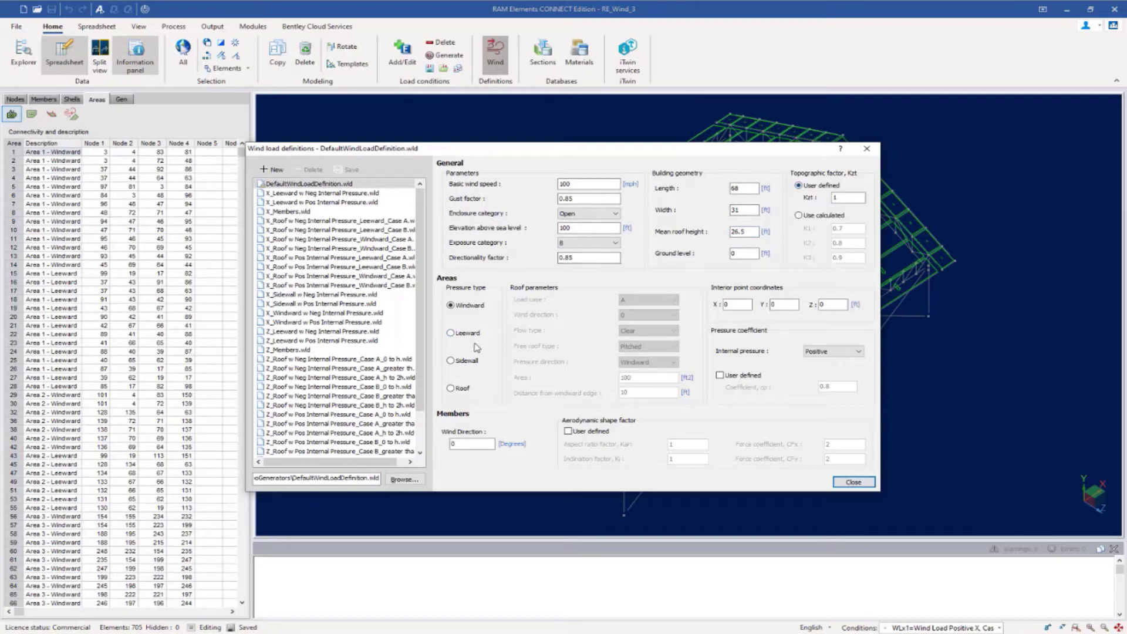
pyautogui.click(452, 389)
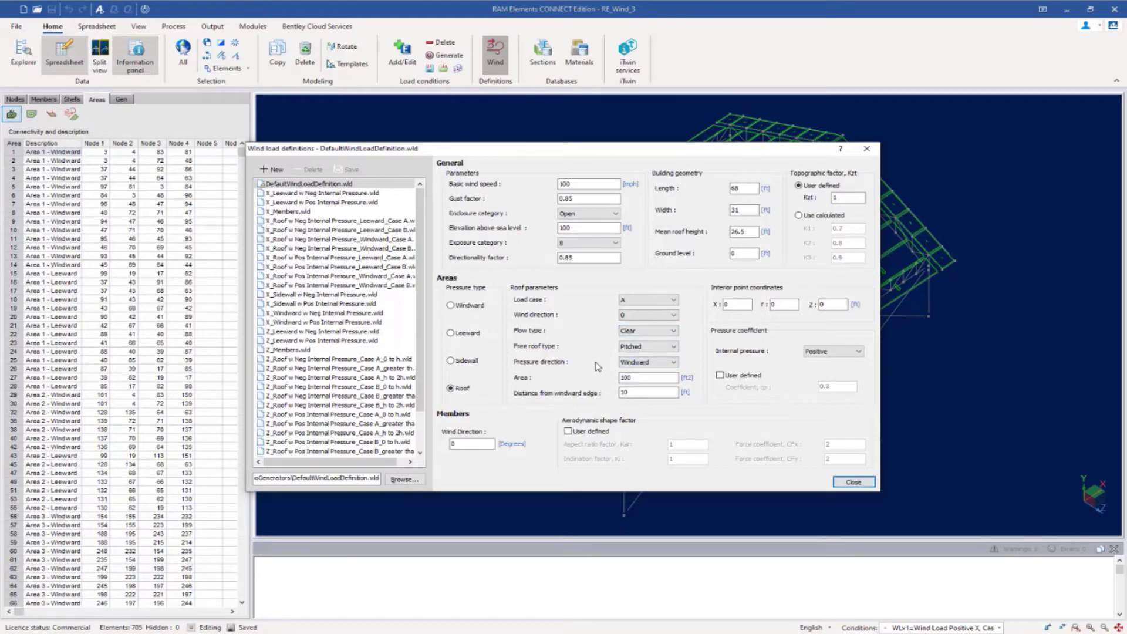
# Step: Set roof load case A, wind direction 90°, Clear flow and Pitched free roof type
pyautogui.click(650, 302)
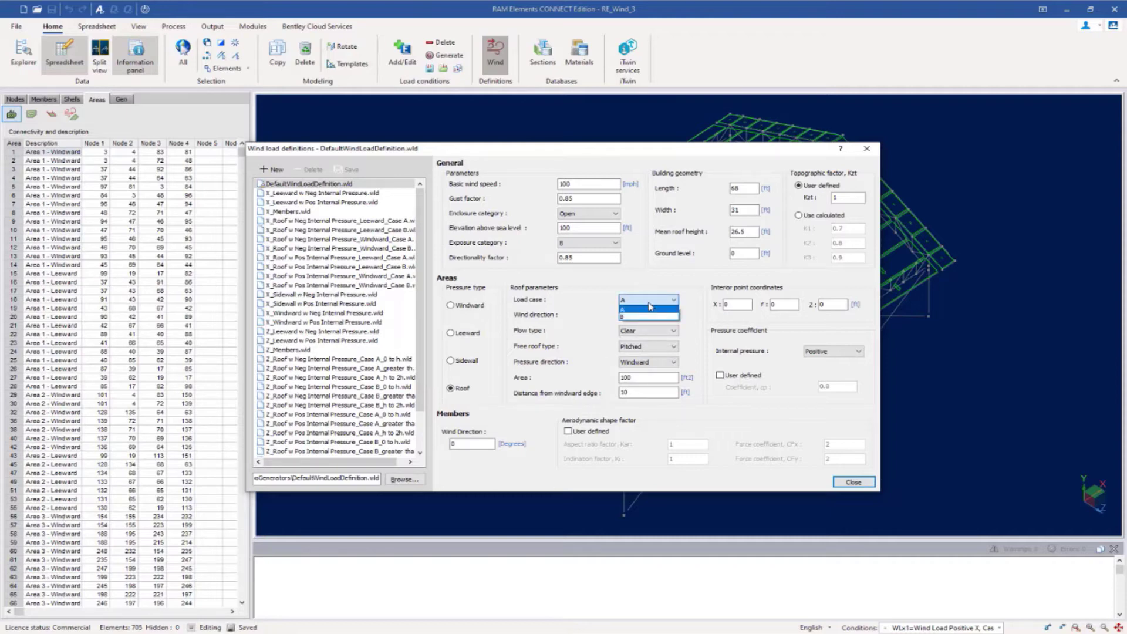
pyautogui.click(650, 307)
pyautogui.click(649, 317)
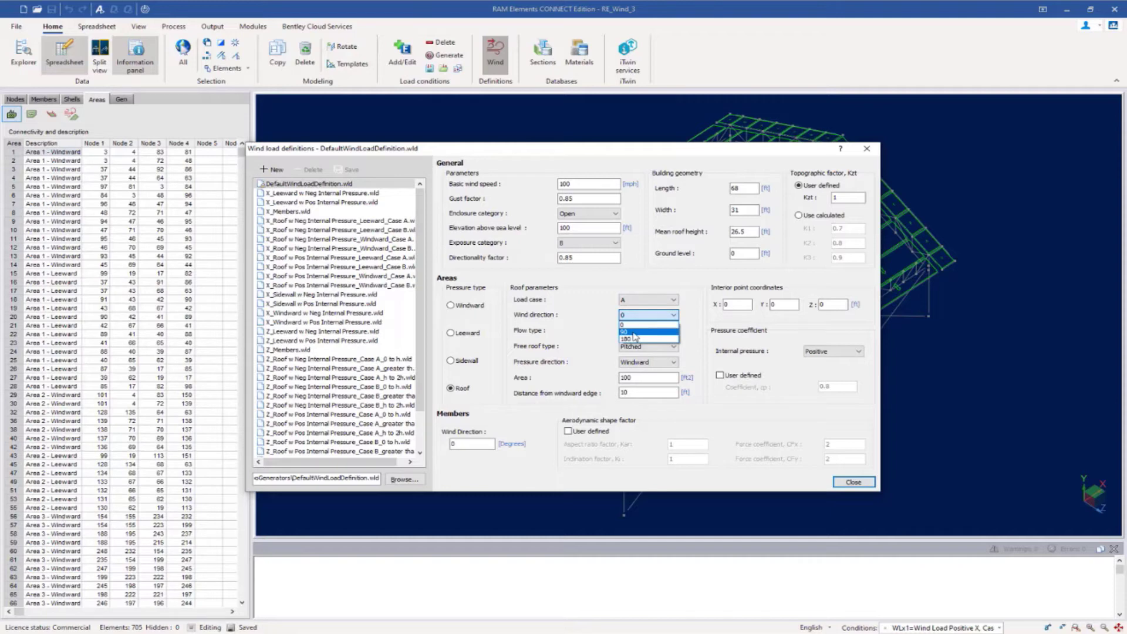
pyautogui.click(634, 333)
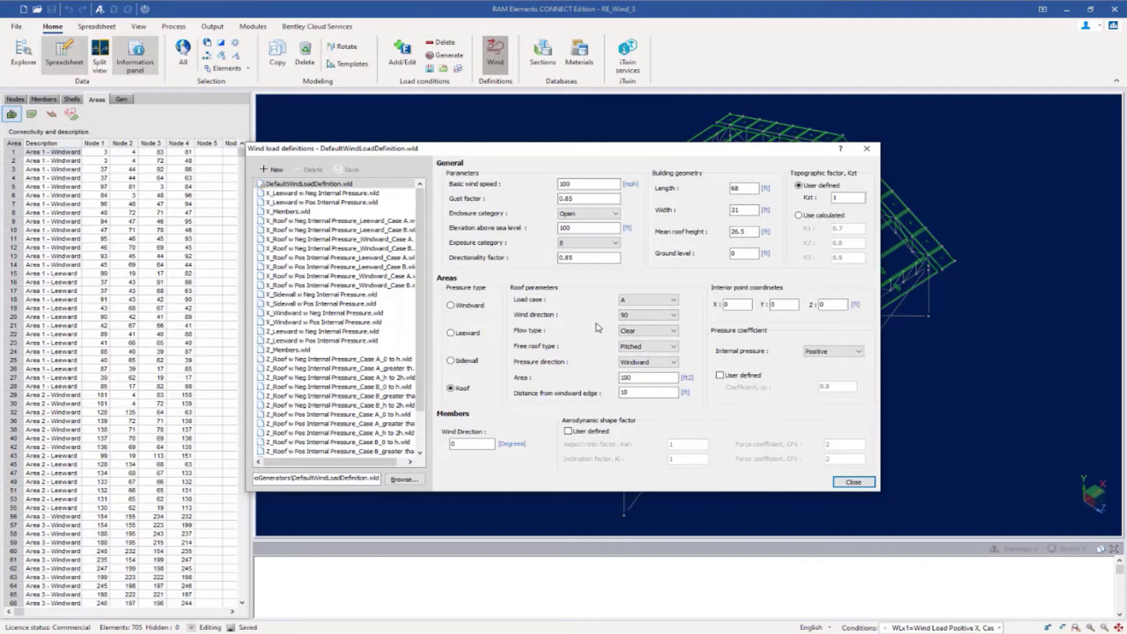
pyautogui.click(628, 333)
pyautogui.click(630, 340)
pyautogui.click(633, 350)
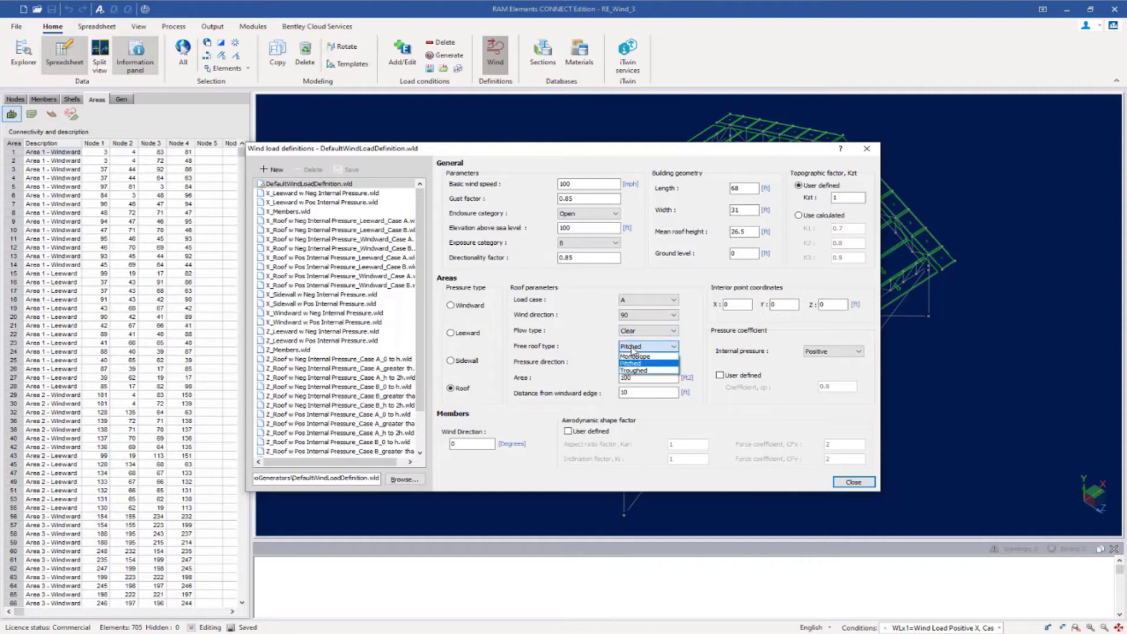
pyautogui.click(633, 350)
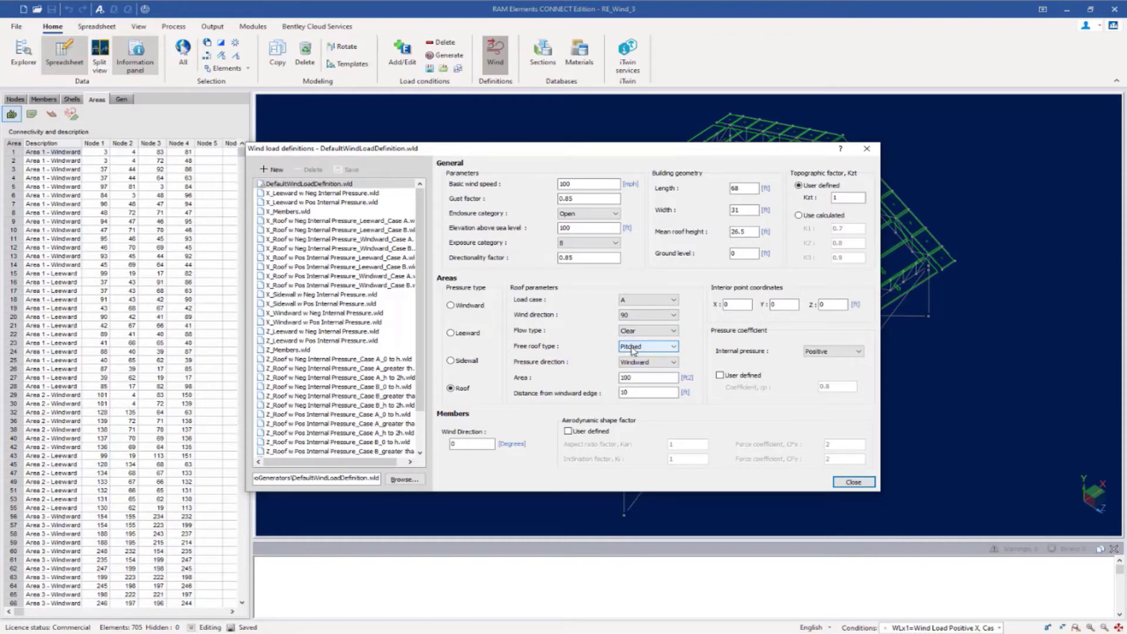
# Step: Set pressure direction Windward, area 100, and distance from windward edge 26
pyautogui.click(631, 363)
pyautogui.click(634, 372)
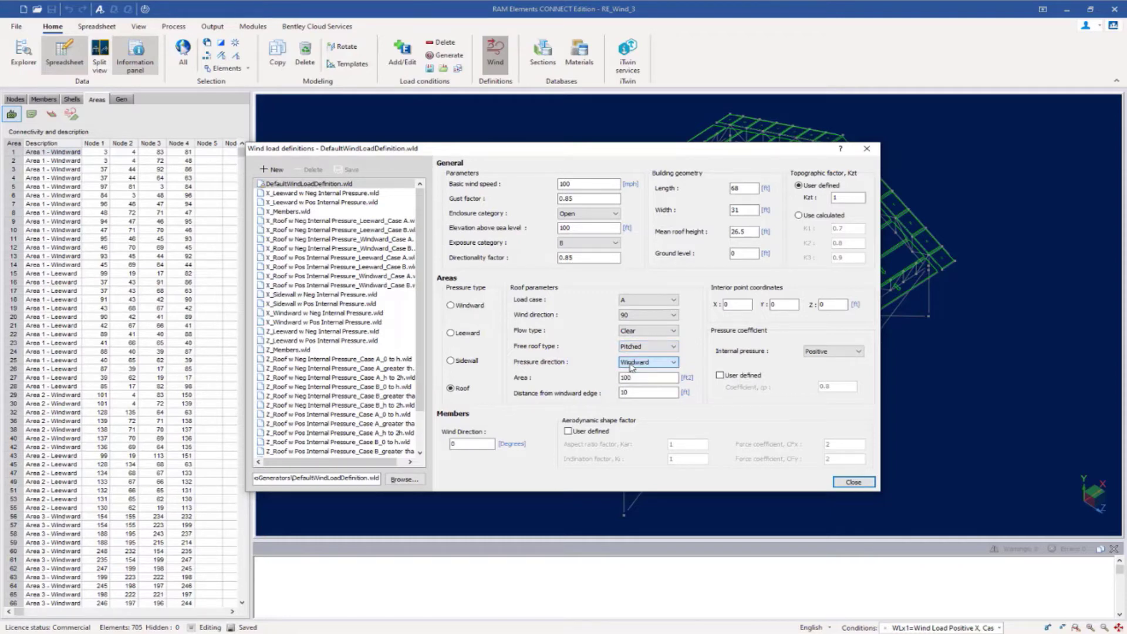
pyautogui.write('100')
pyautogui.click(634, 393)
pyautogui.moveTo(633, 393); pyautogui.dragTo(543, 399)
pyautogui.write('26')
pyautogui.moveTo(638, 393); pyautogui.dragTo(621, 393)
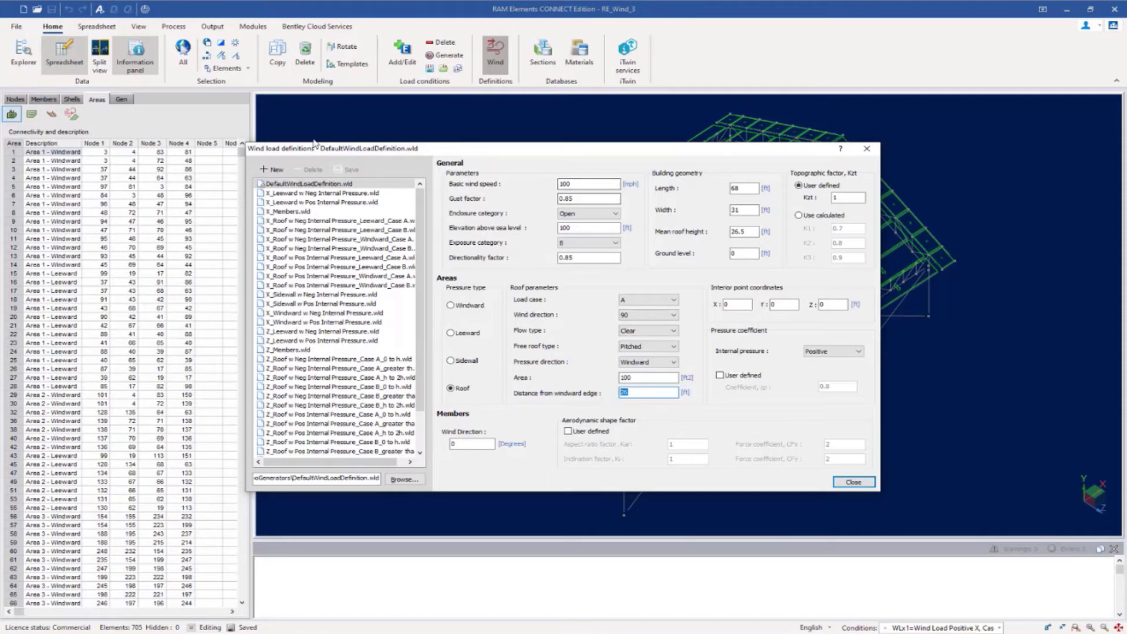
# Step: Create a new wind definition named X_OpenRoof_CaseA_0 to h holding these roof settings
pyautogui.click(280, 171)
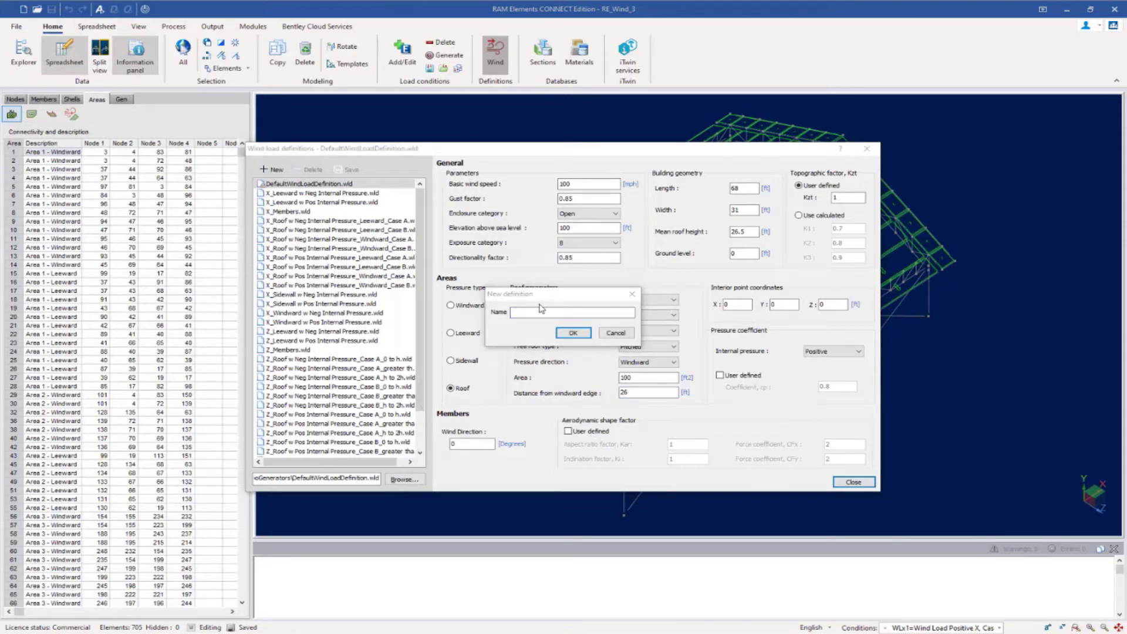
pyautogui.click(519, 313)
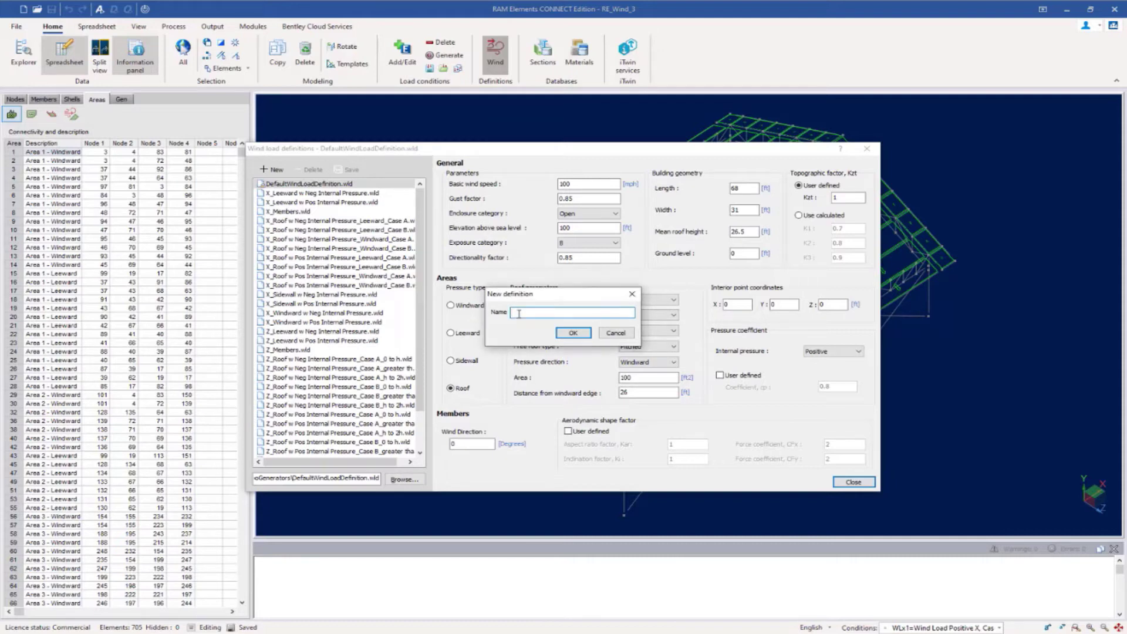
pyautogui.write('x')
pyautogui.write('_OpenRoof_')
pyautogui.write('CaseA_')
pyautogui.write('0 to h')
pyautogui.click(565, 336)
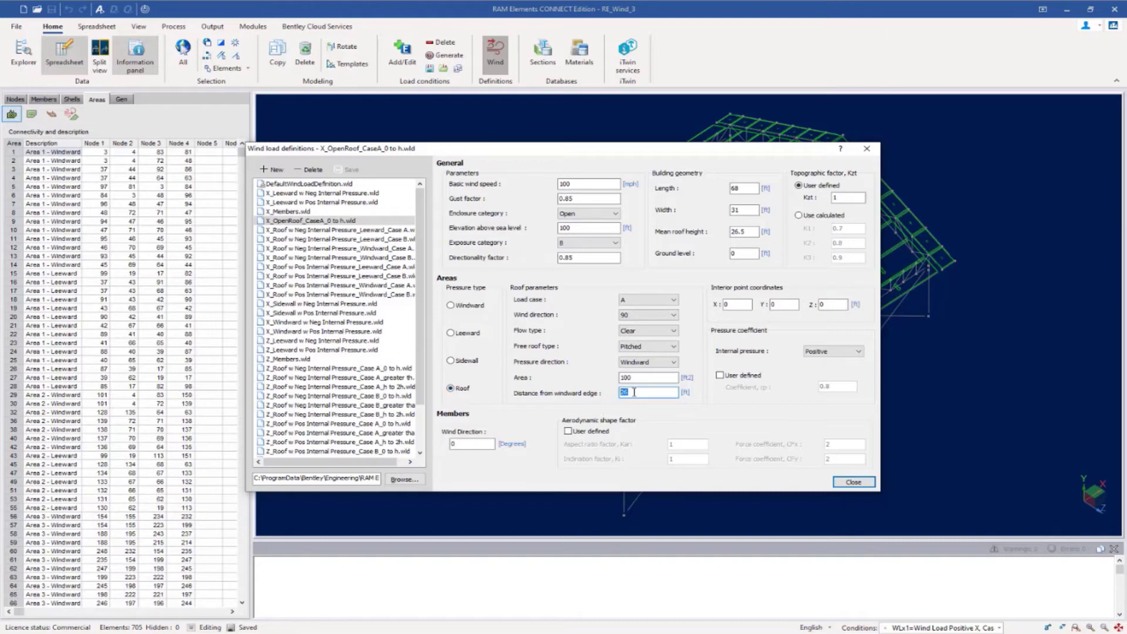
# Step: Set the windward-edge distance to 52 and save it as definition X_OpenRoof_CaseA_h to 2h
pyautogui.write('52')
pyautogui.click(272, 170)
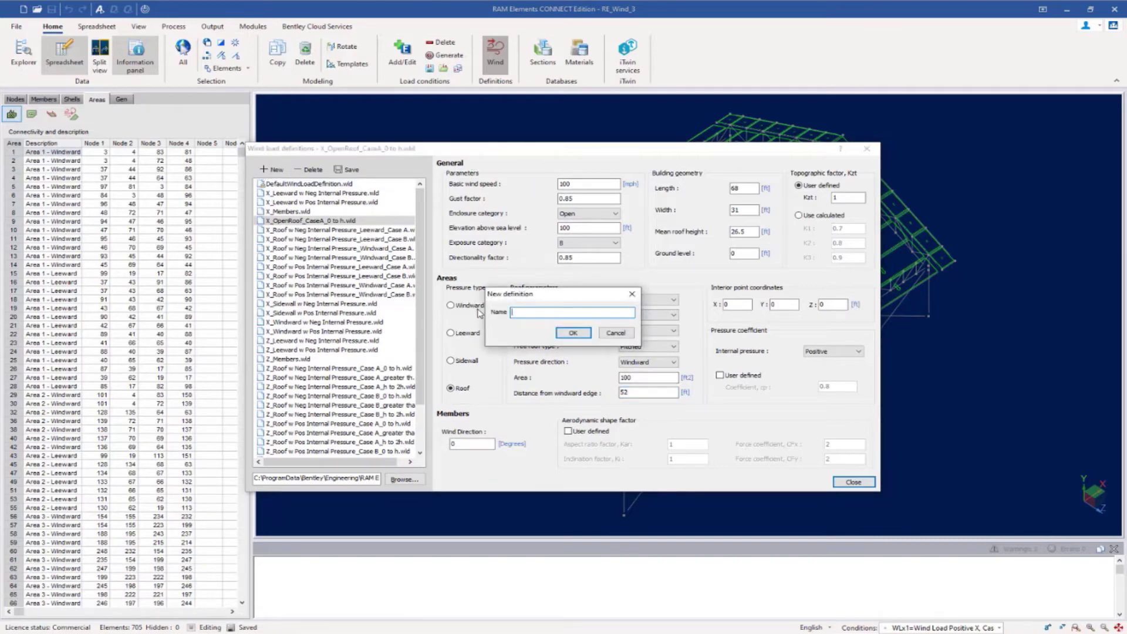
pyautogui.write('X_Op')
pyautogui.write('enRoof')
pyautogui.write('_CaseA_')
pyautogui.write('h to 2h')
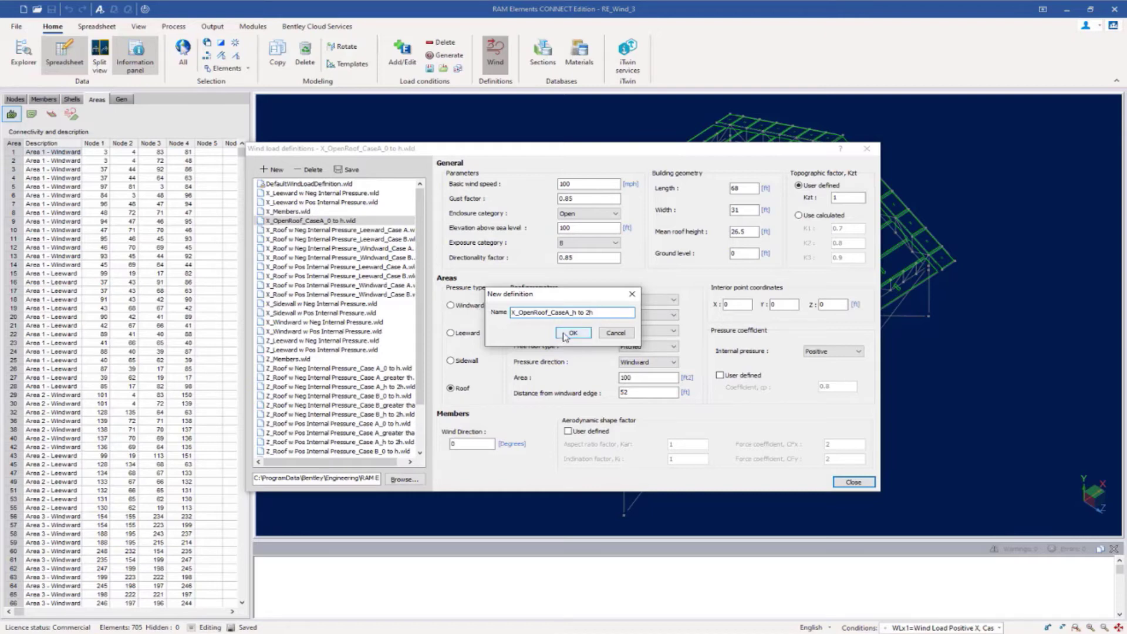
pyautogui.click(566, 334)
# Step: Replace the windward-edge distance of 52 with 200
pyautogui.hotkey('shift', 'Tab')
pyautogui.press('Tab')
pyautogui.write('200')
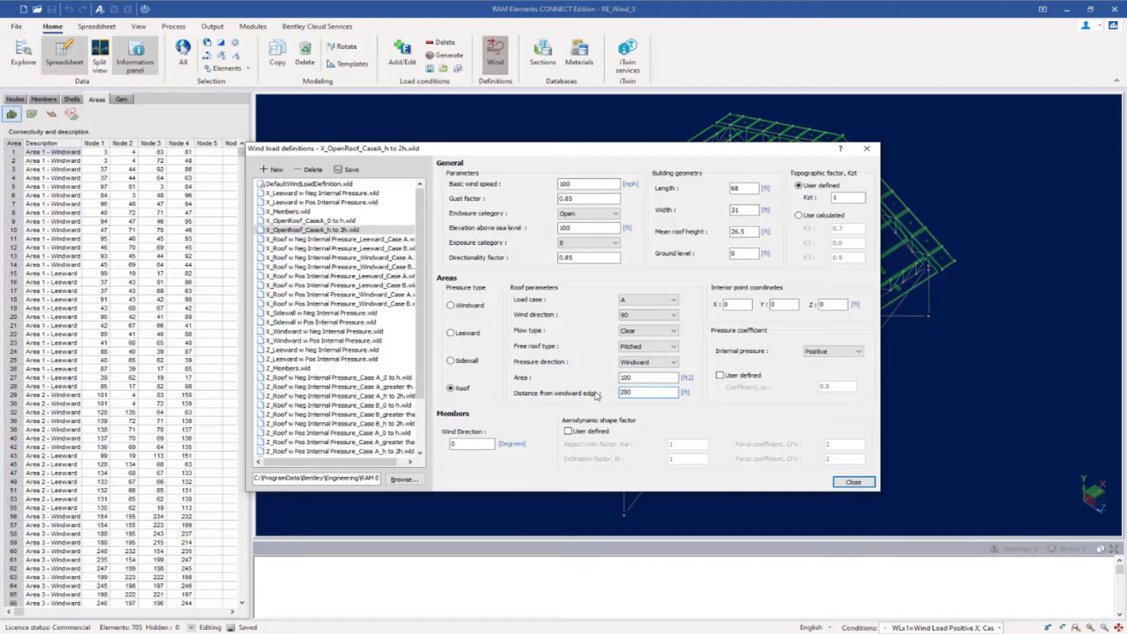
# Step: Create definition X_OpenRoof_CaseA_greater than 2h at distance 200 and close the wind definitions
pyautogui.click(272, 169)
pyautogui.write('X')
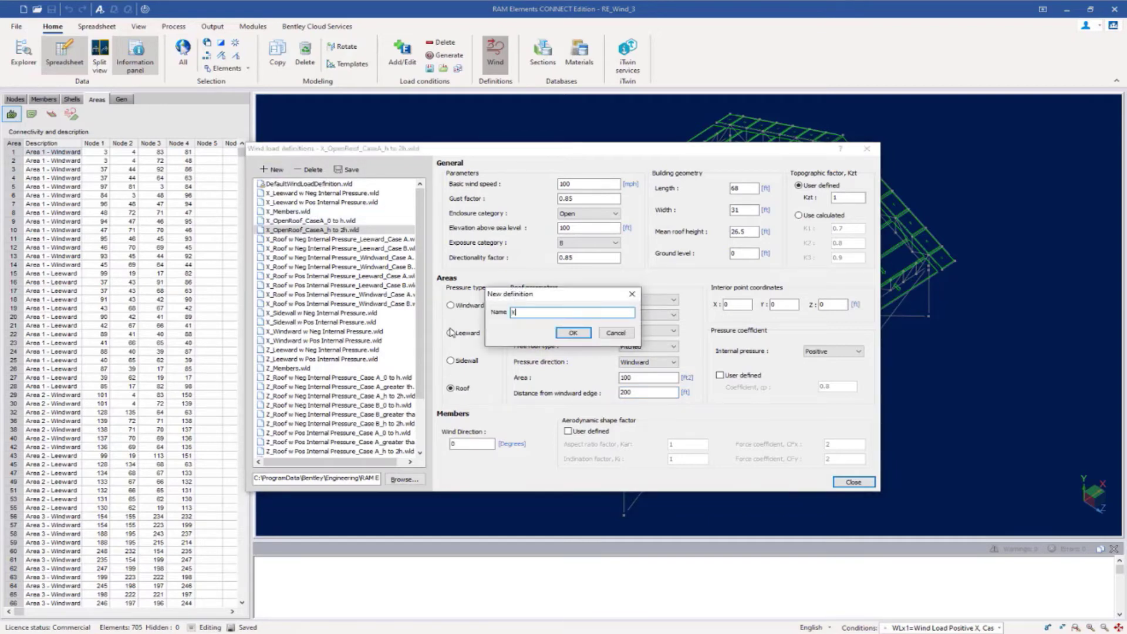
pyautogui.write('_Open')
pyautogui.write('Roof_CaseA_')
pyautogui.write('greater than 2h')
pyautogui.click(572, 333)
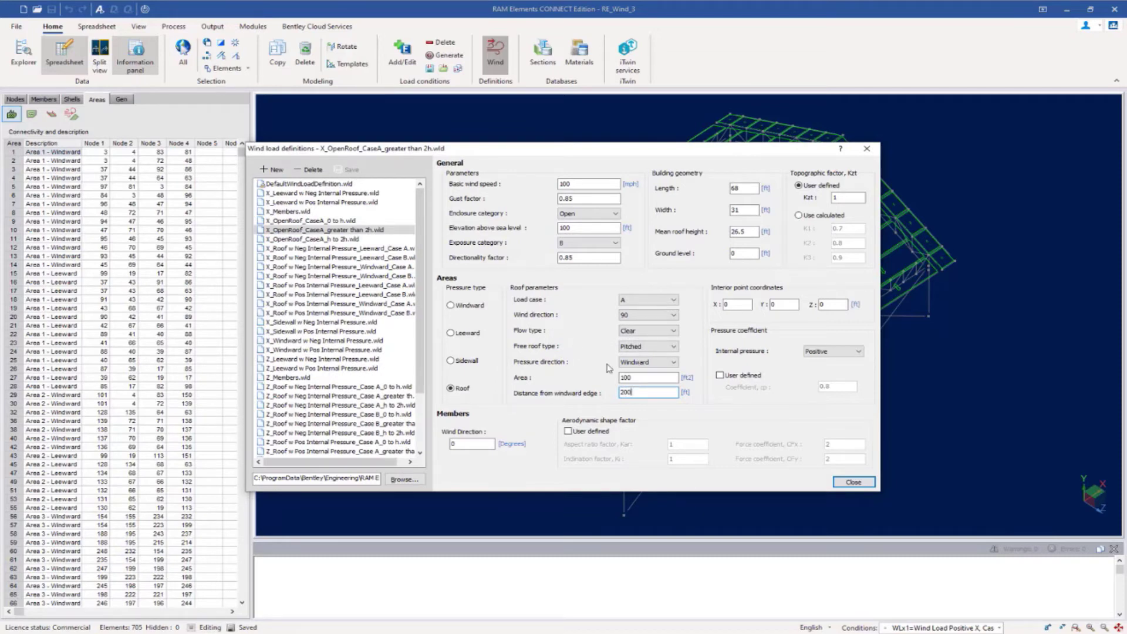
pyautogui.click(847, 485)
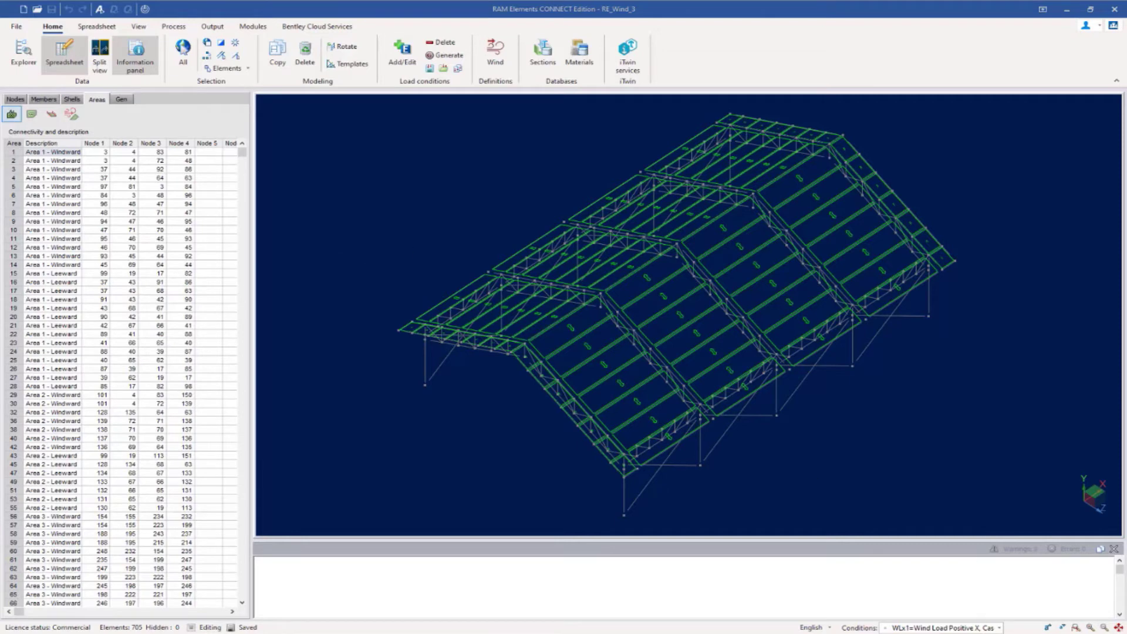
# Step: Keep WLx1 as the active load condition and show the Areas surface load table
pyautogui.click(998, 628)
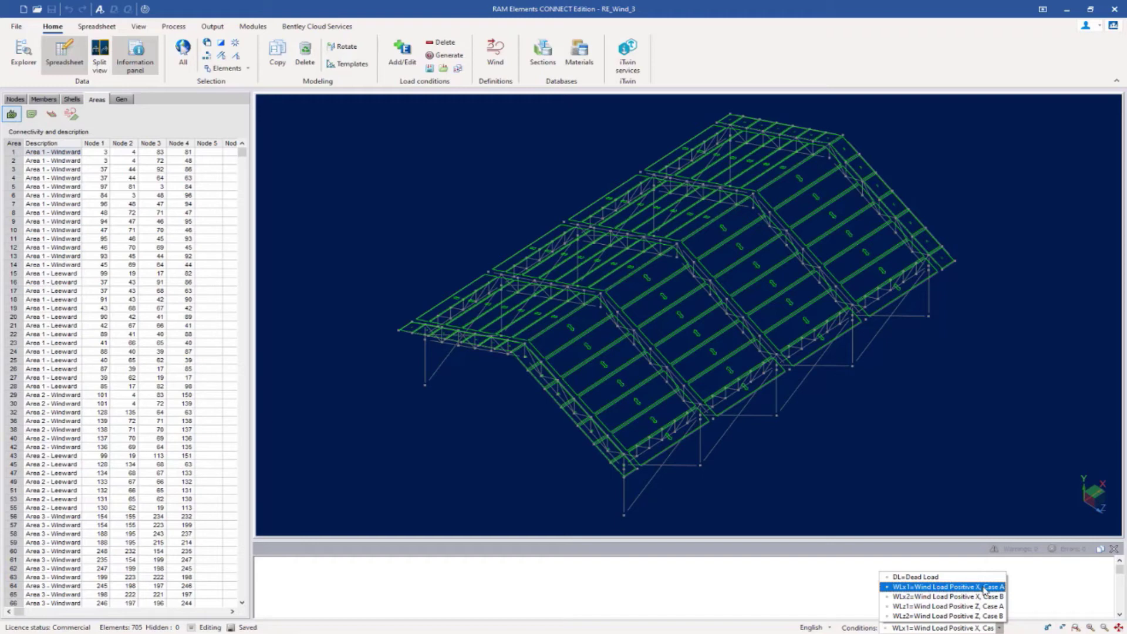
pyautogui.click(985, 589)
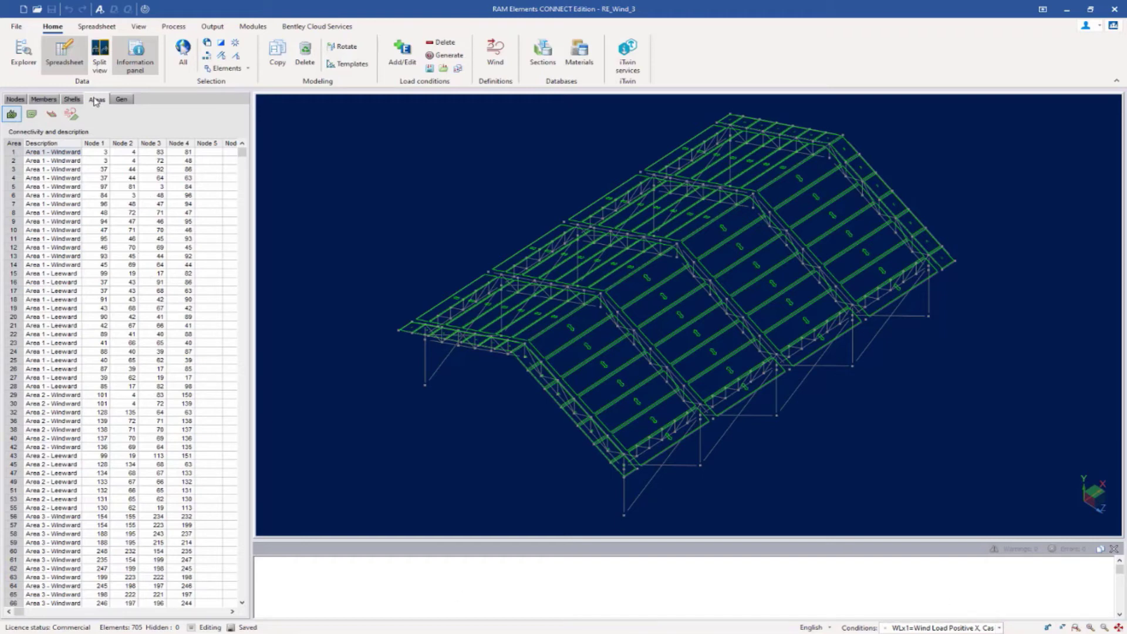
pyautogui.click(50, 115)
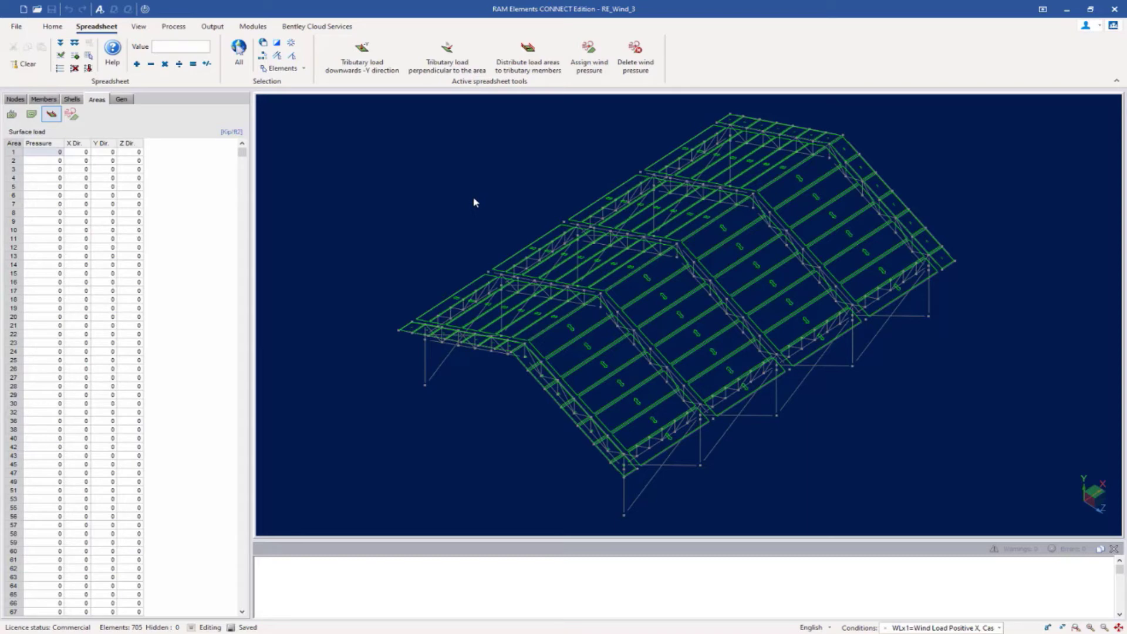
# Step: Select all areas of the left roof bay
pyautogui.click(421, 228)
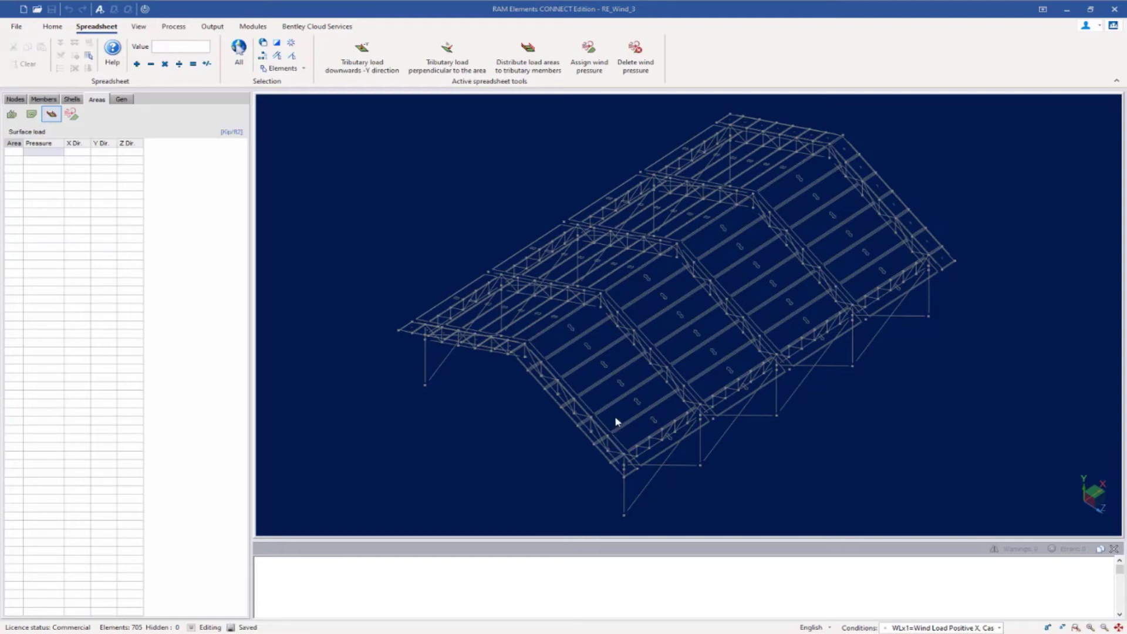
pyautogui.click(617, 421)
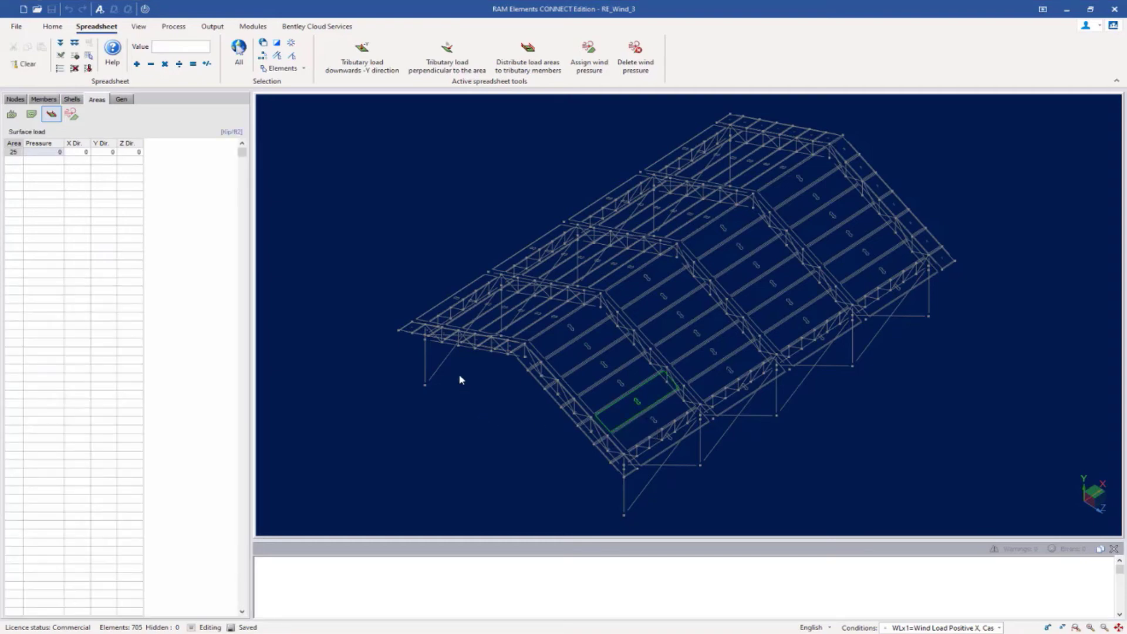
pyautogui.click(495, 331)
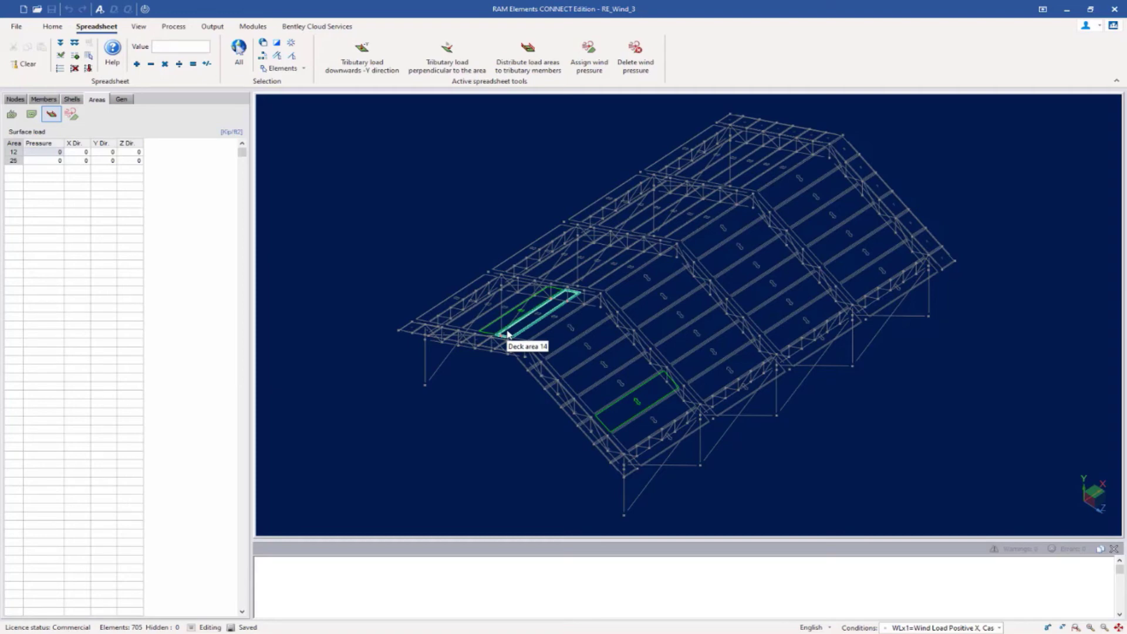
pyautogui.click(263, 57)
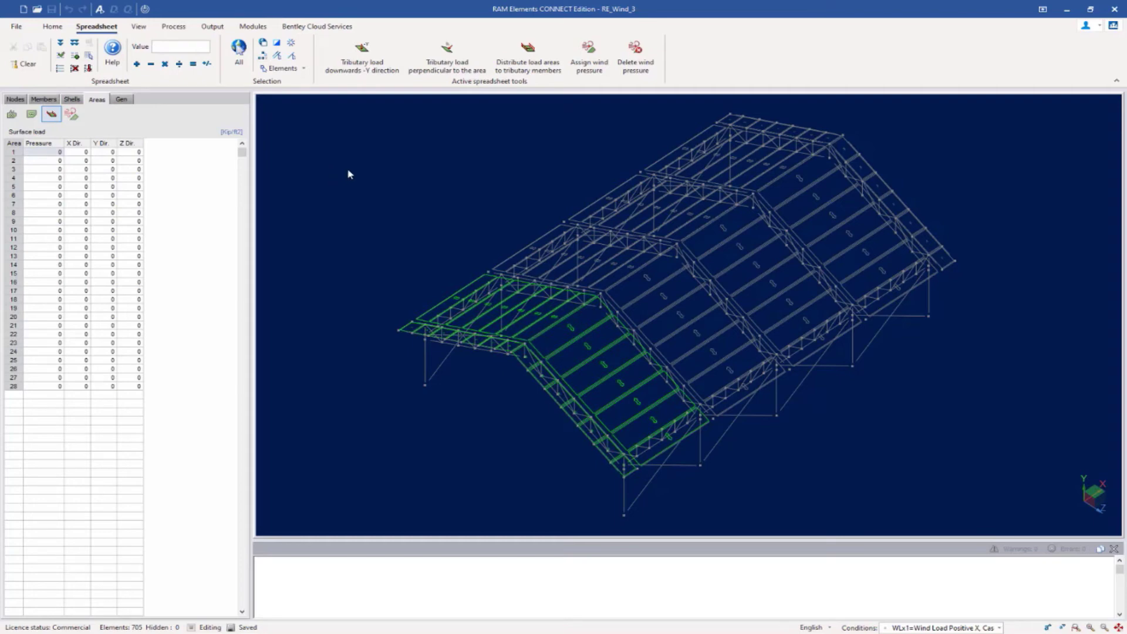
# Step: Choose X_OpenRoof_CaseA_0 to h as the wind pressure assignment definition
pyautogui.click(596, 72)
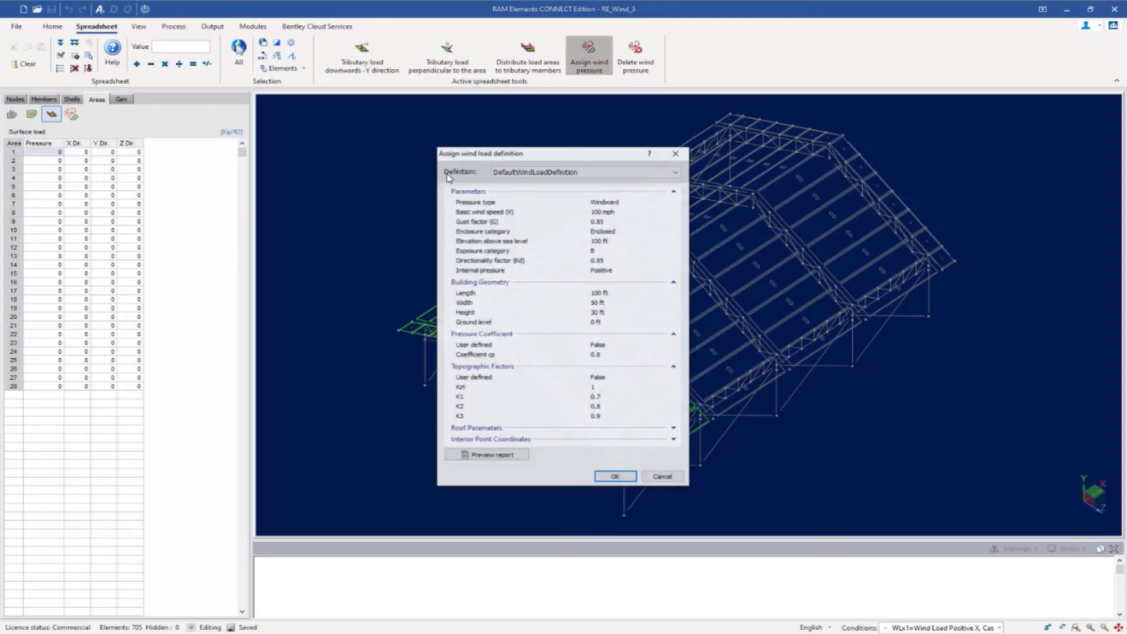
pyautogui.click(510, 173)
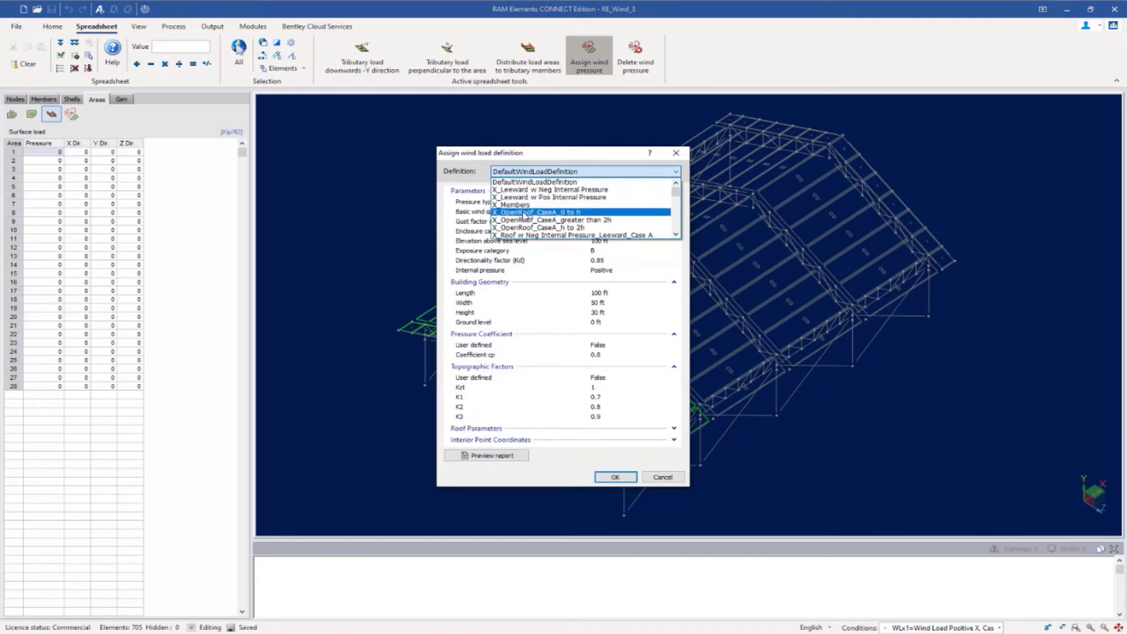
pyautogui.click(525, 212)
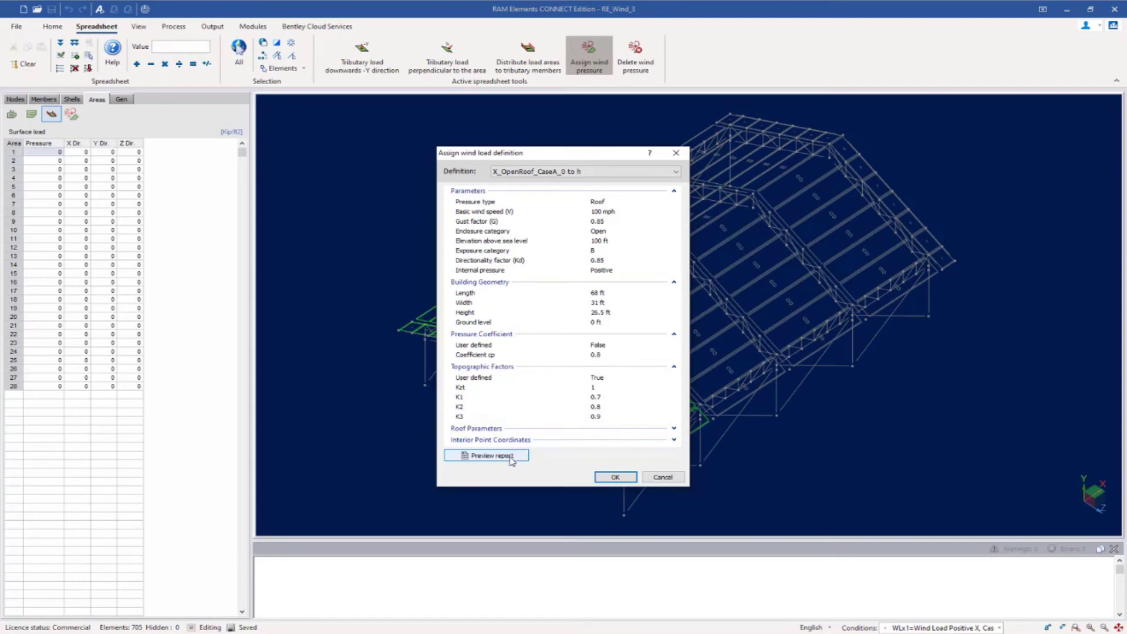
# Step: Preview the wind report and confirm -0.010 kip/ft² pressures (CN -0.800) for areas 1–28
pyautogui.click(511, 456)
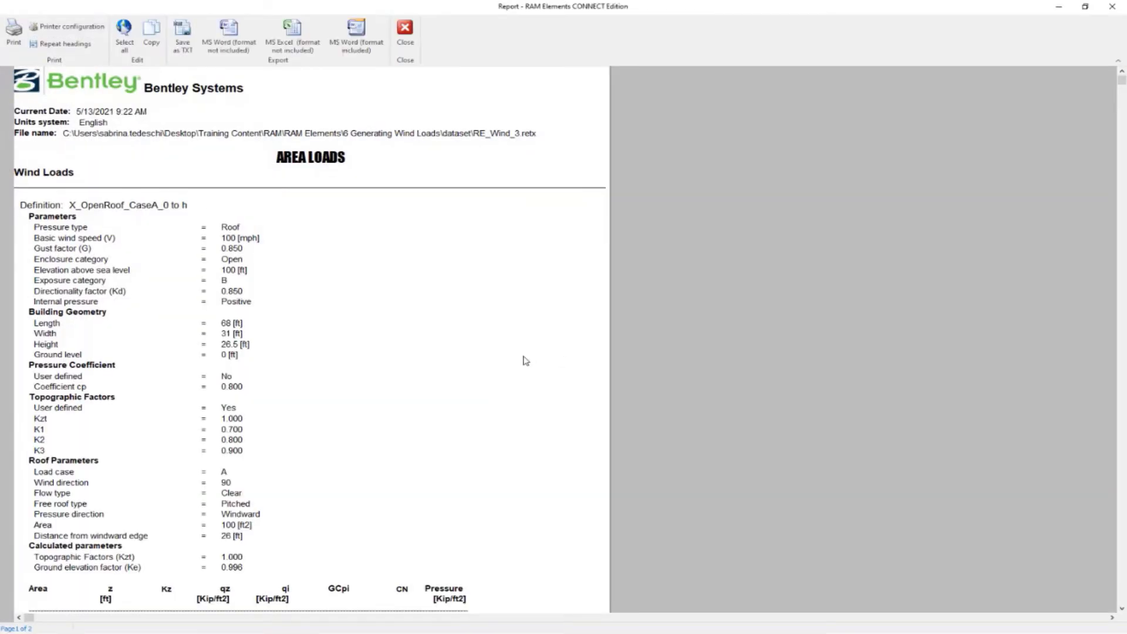
pyautogui.scroll(-3, 526, 360)
pyautogui.scroll(-2, 527, 375)
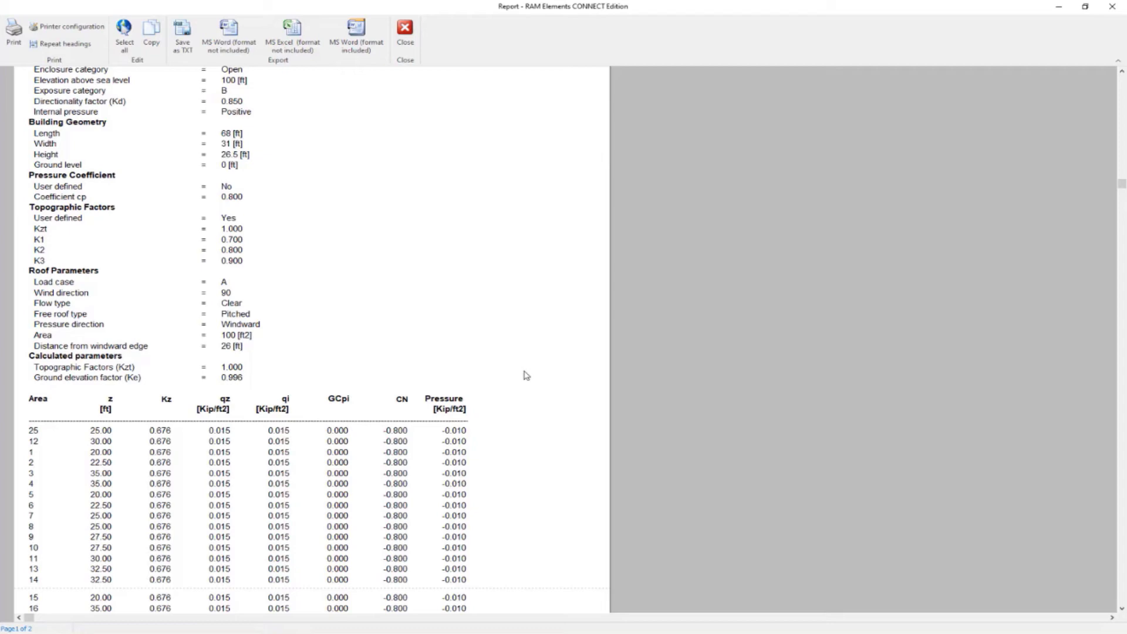
pyautogui.scroll(-3, 528, 373)
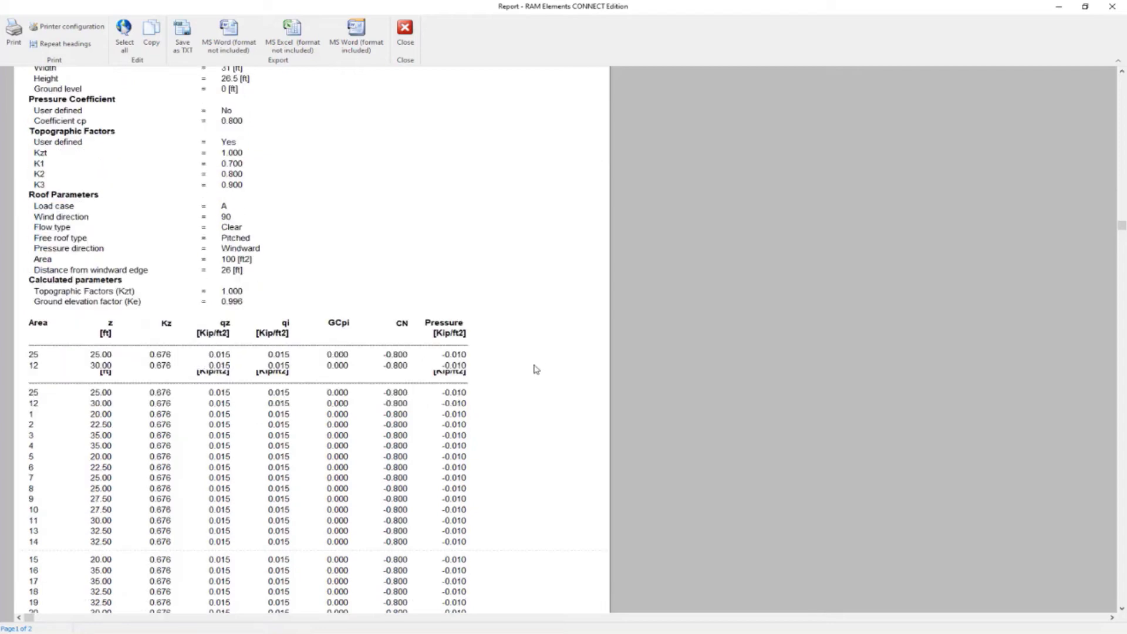
pyautogui.scroll(-4, 534, 371)
pyautogui.scroll(-2, 534, 371)
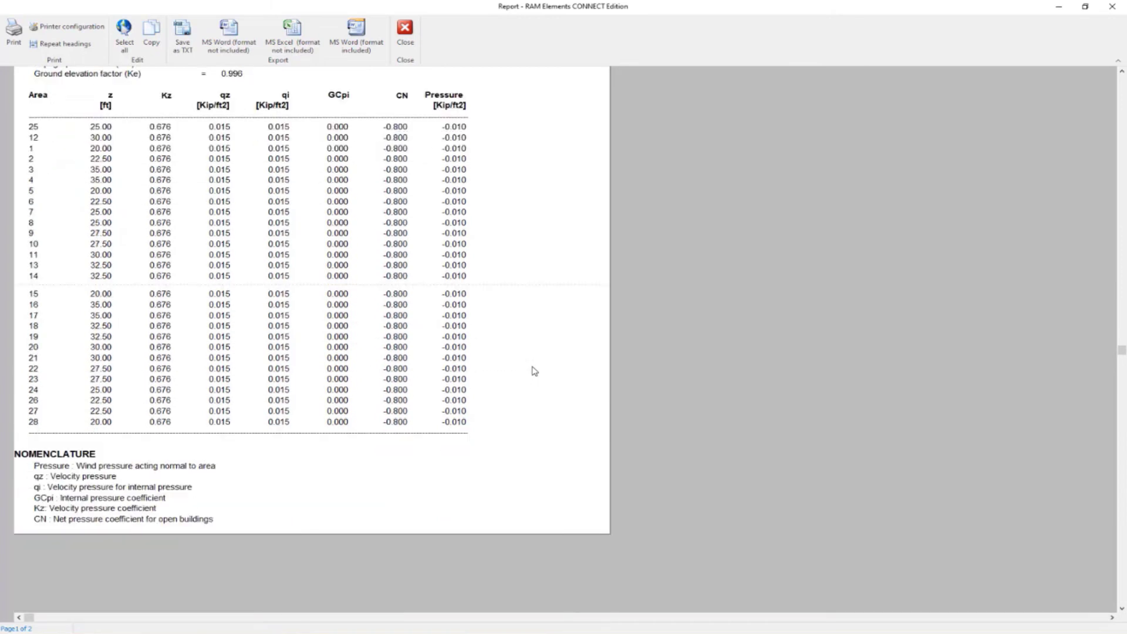
# Step: Apply the 0 to h pressure to areas 1–28 and verify the 0.009969 surface loads and definitions
pyautogui.click(406, 32)
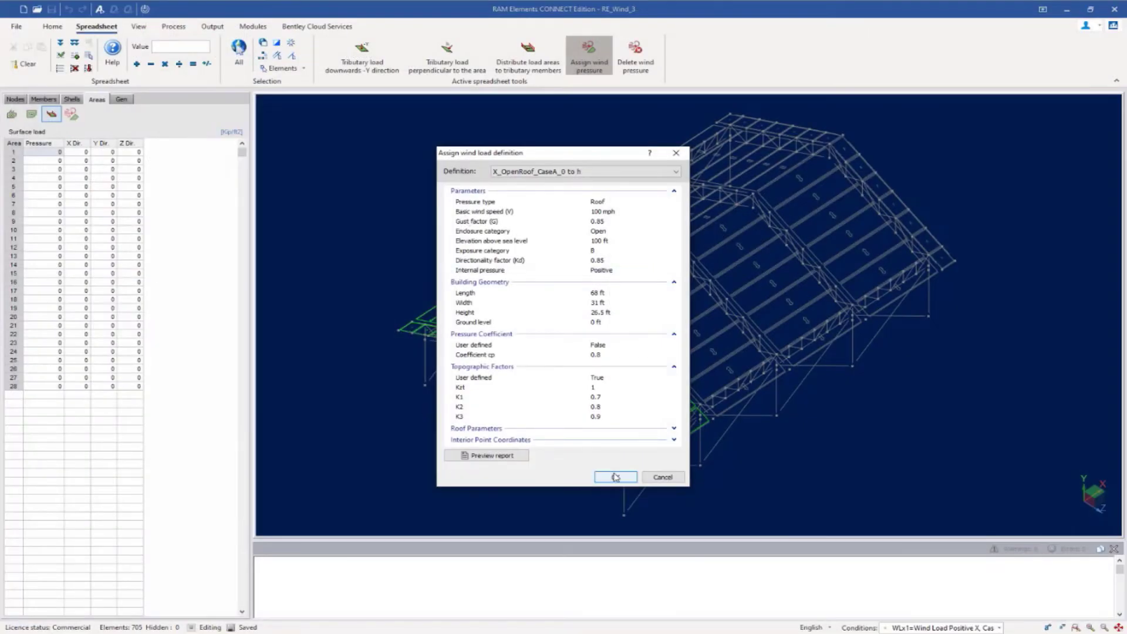
pyautogui.click(615, 479)
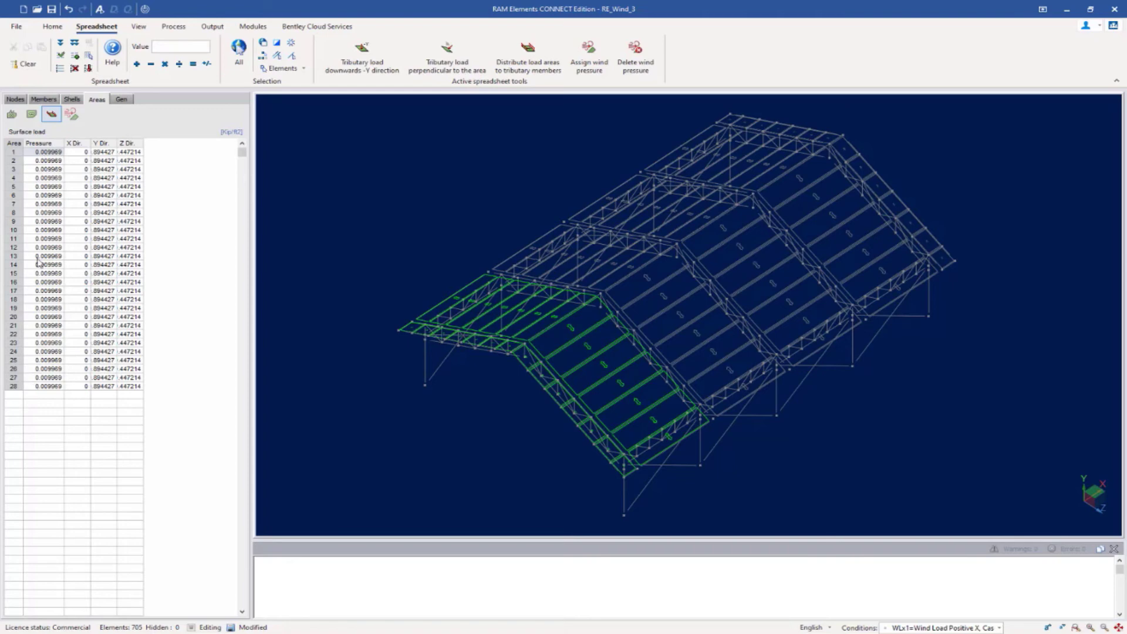
pyautogui.click(71, 114)
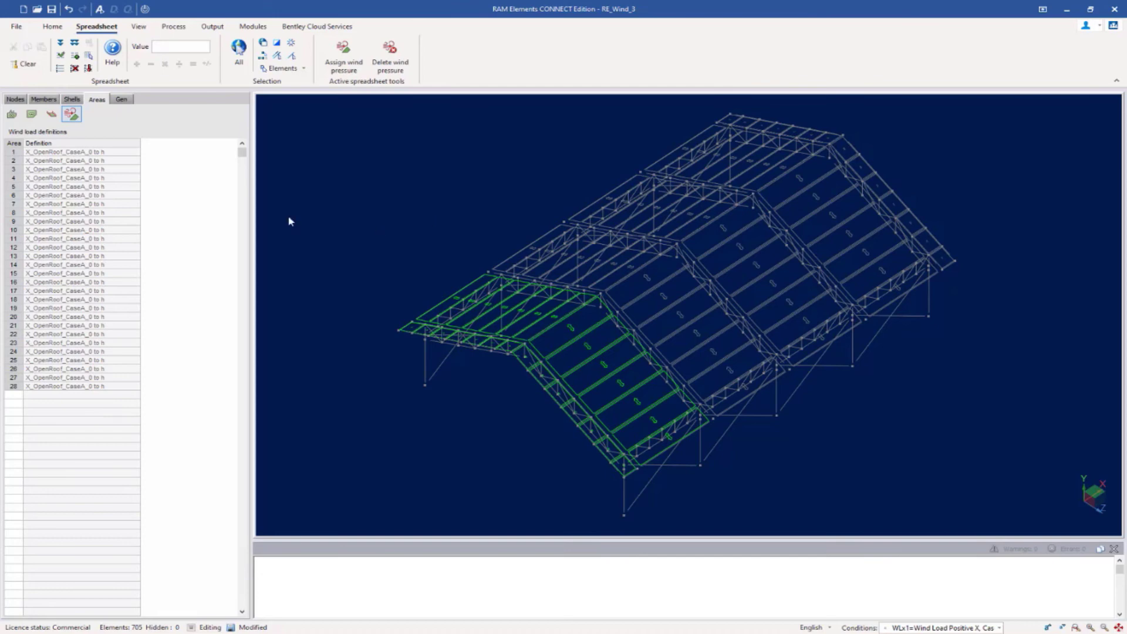
pyautogui.click(51, 114)
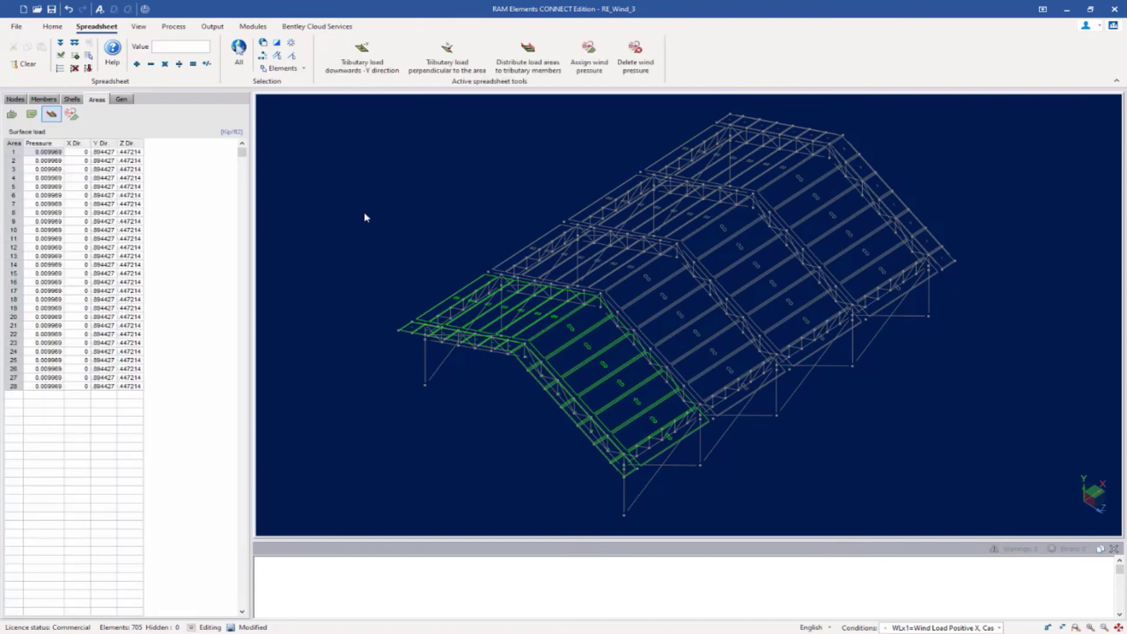
# Step: Select the middle roof bay areas and assign them the X_OpenRoof_CaseA_h to 2h pressure, 0.007477
pyautogui.press('Delete')
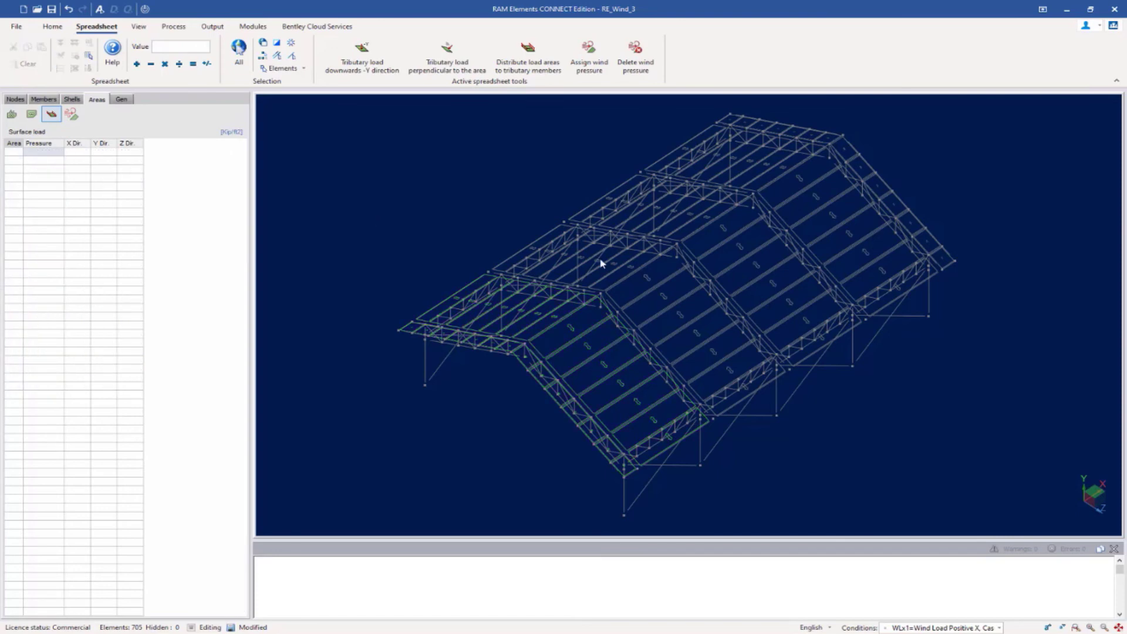
pyautogui.click(649, 310)
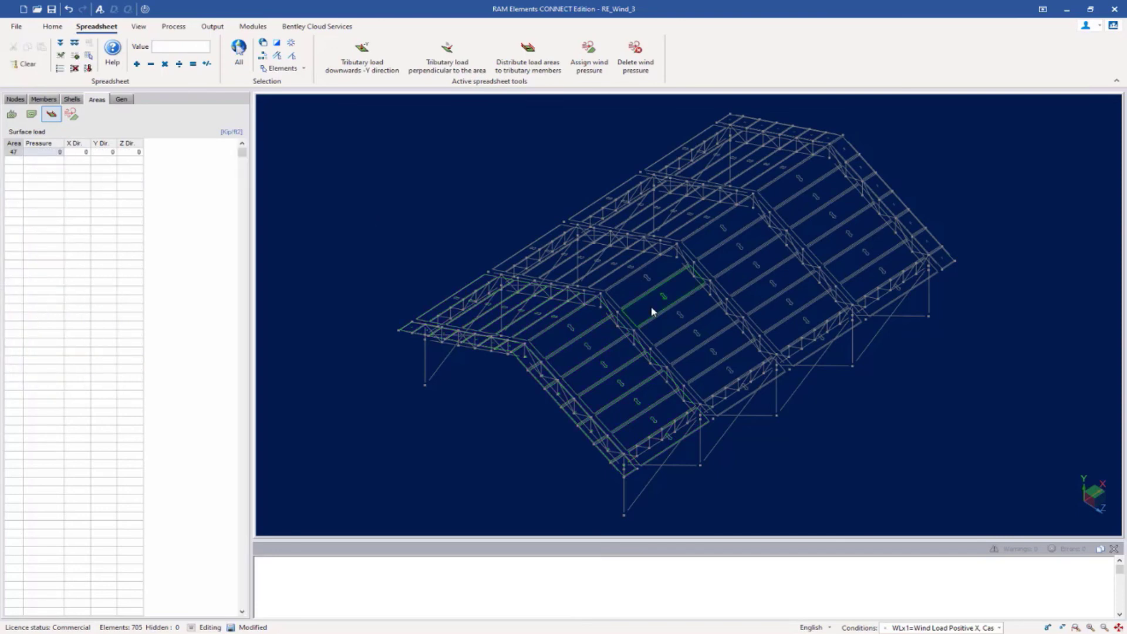
pyautogui.click(608, 281)
pyautogui.click(263, 57)
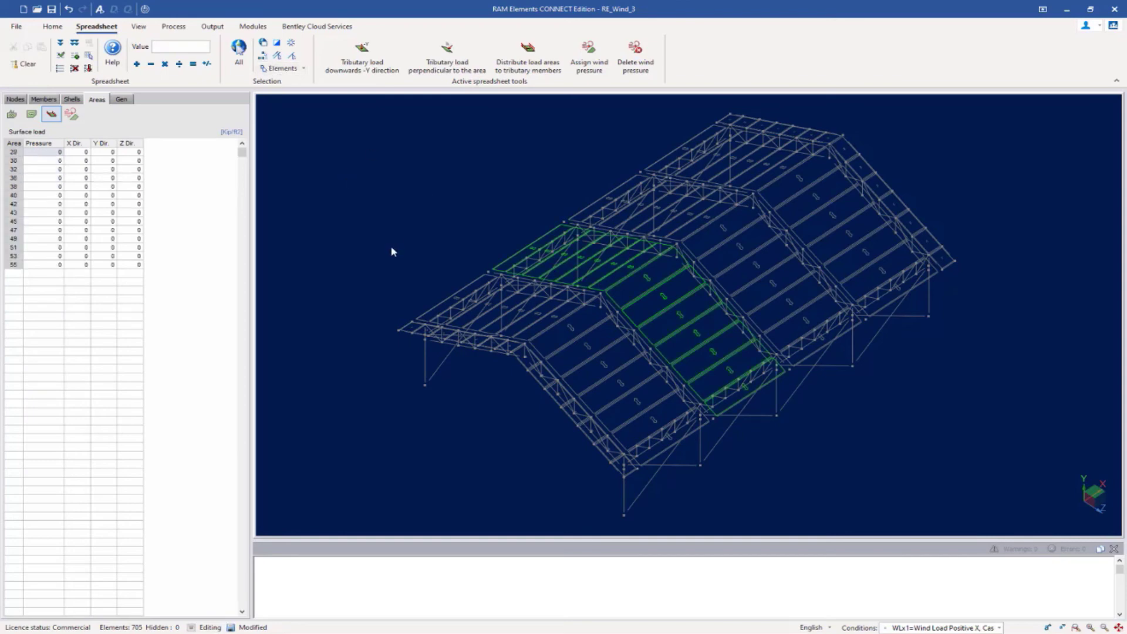
pyautogui.click(580, 74)
pyautogui.click(506, 171)
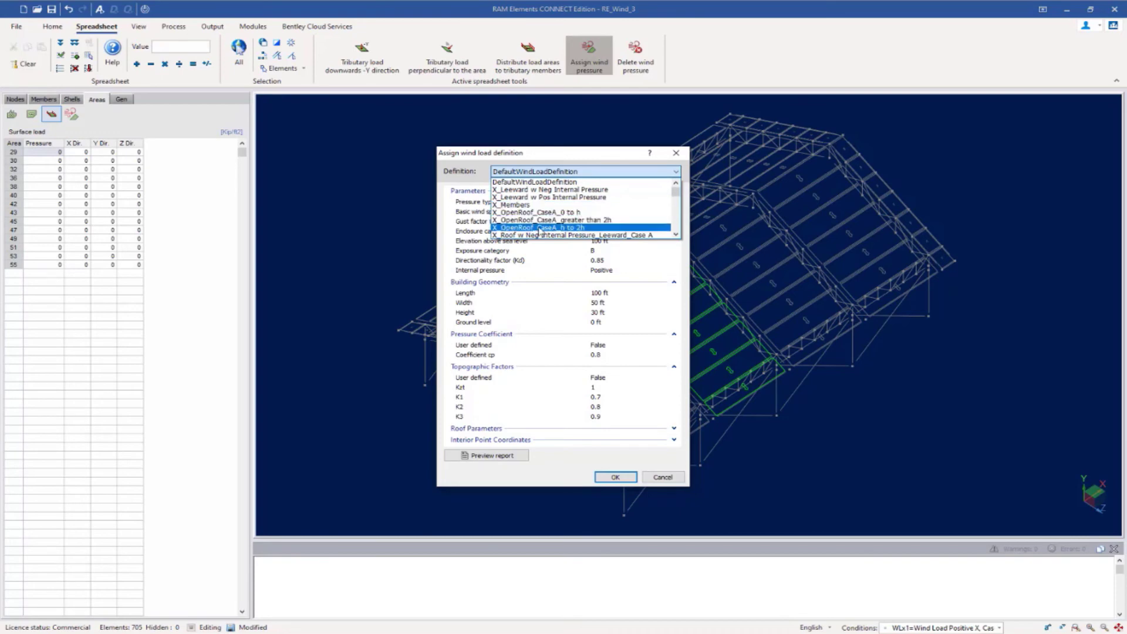
pyautogui.click(539, 227)
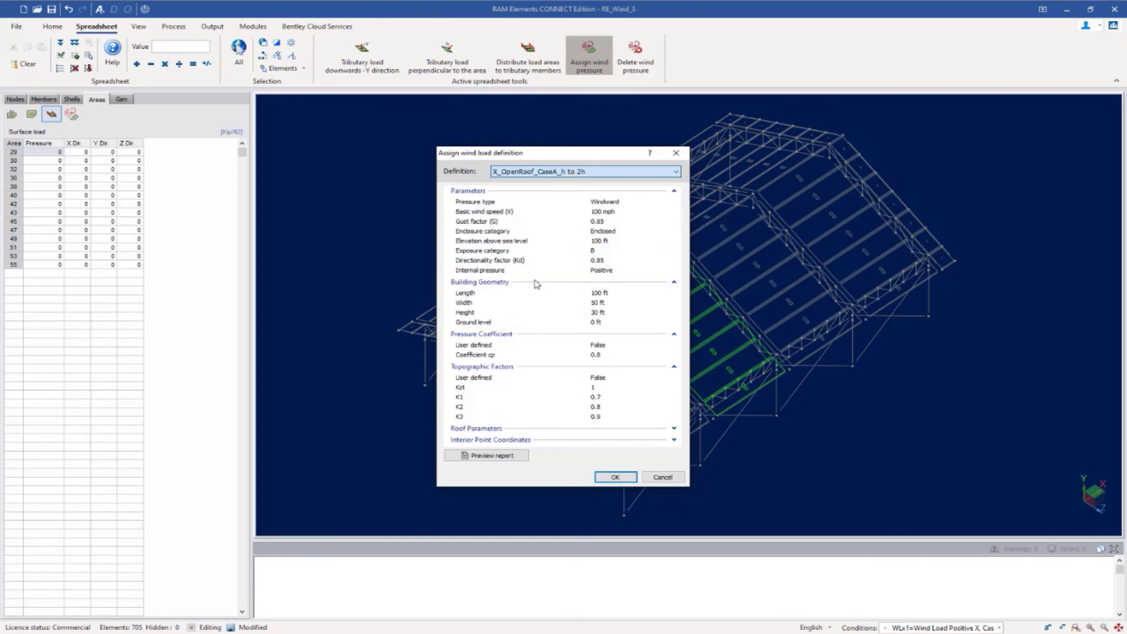
pyautogui.click(614, 477)
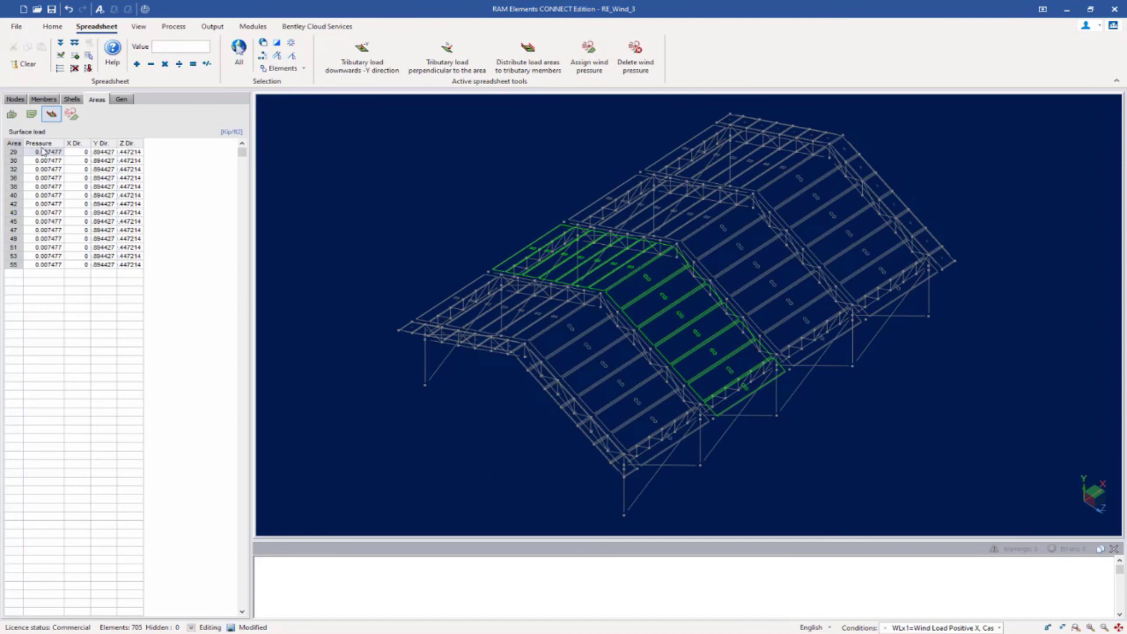
pyautogui.click(717, 267)
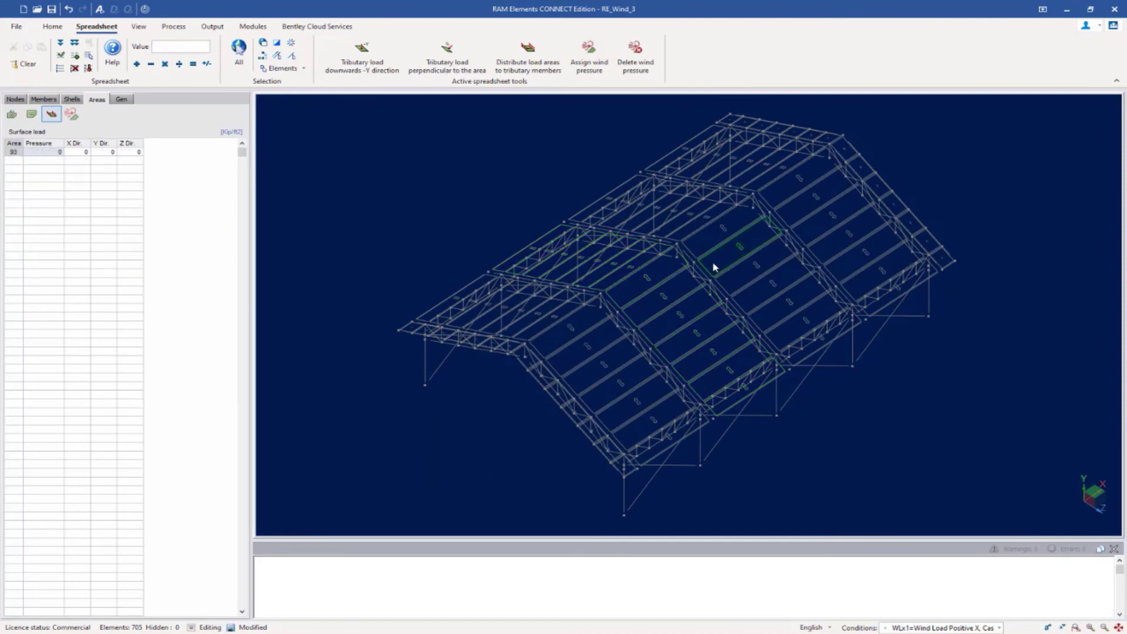
# Step: Select right-bay roof areas 56–97 and assign the X_OpenRoof_CaseA_greater than 2h pressure, 0.003739
pyautogui.click(793, 221)
pyautogui.click(751, 182)
pyautogui.click(699, 214)
pyautogui.click(262, 55)
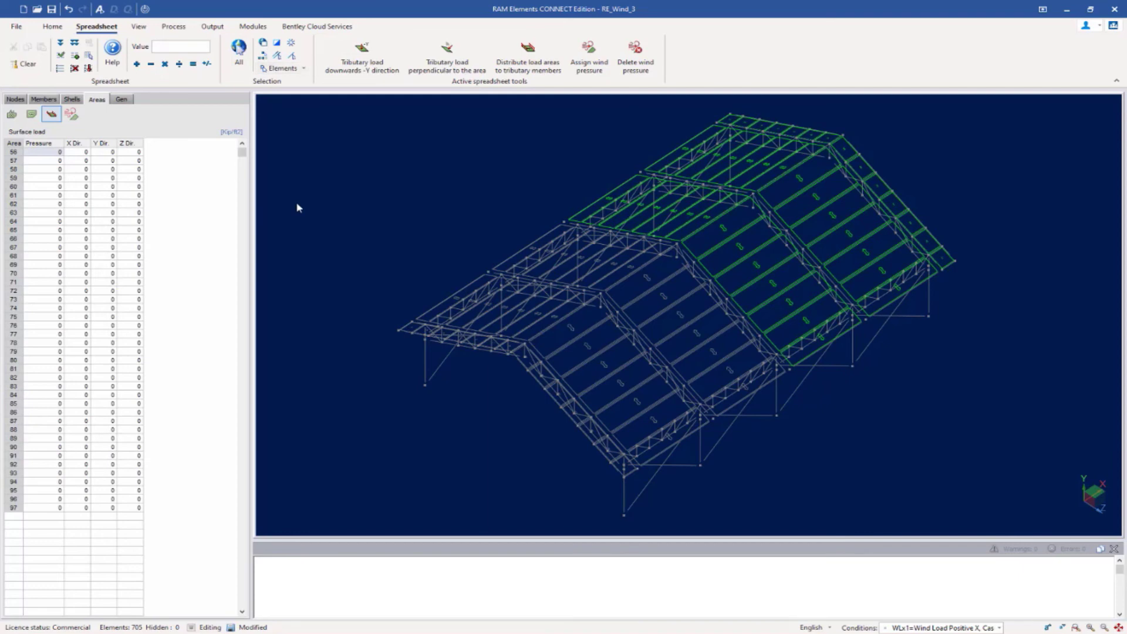
pyautogui.click(581, 69)
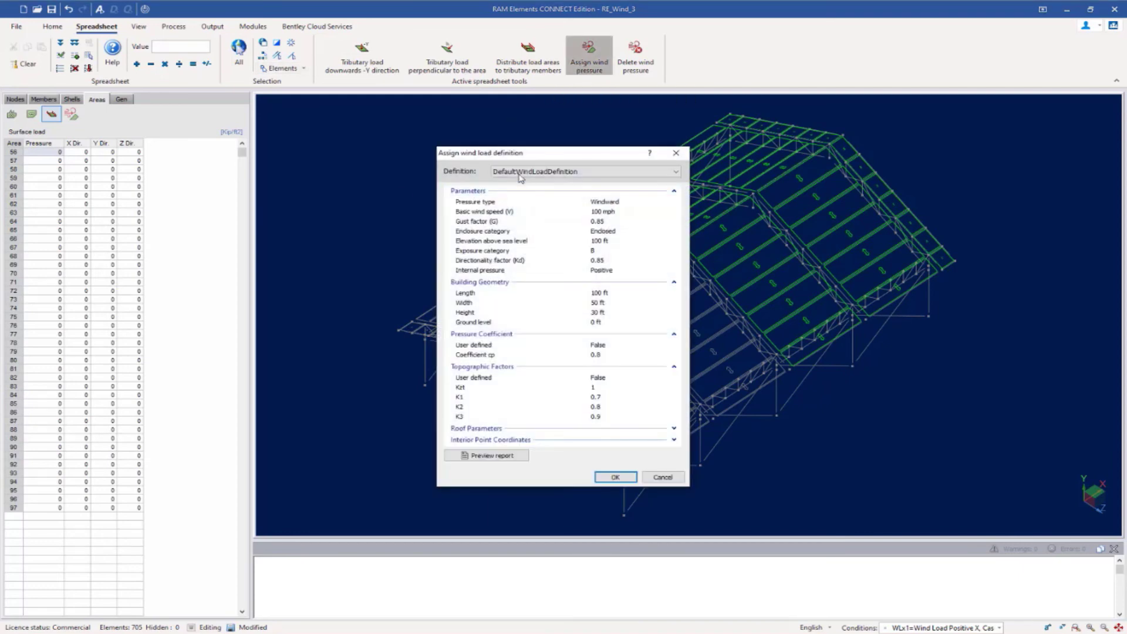
pyautogui.click(522, 171)
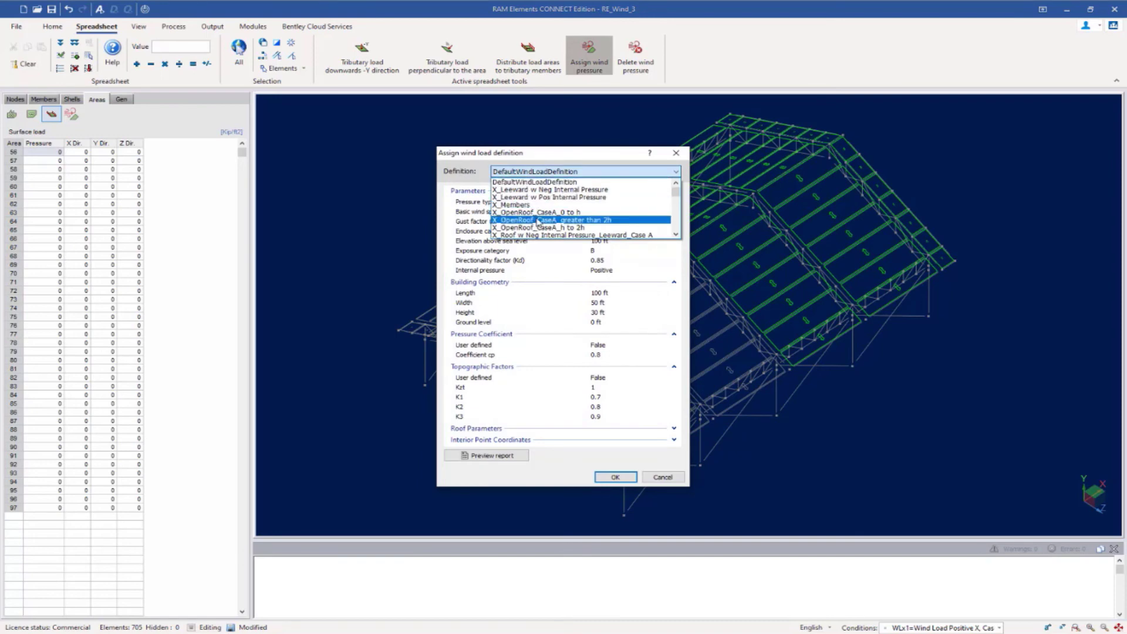
pyautogui.click(538, 221)
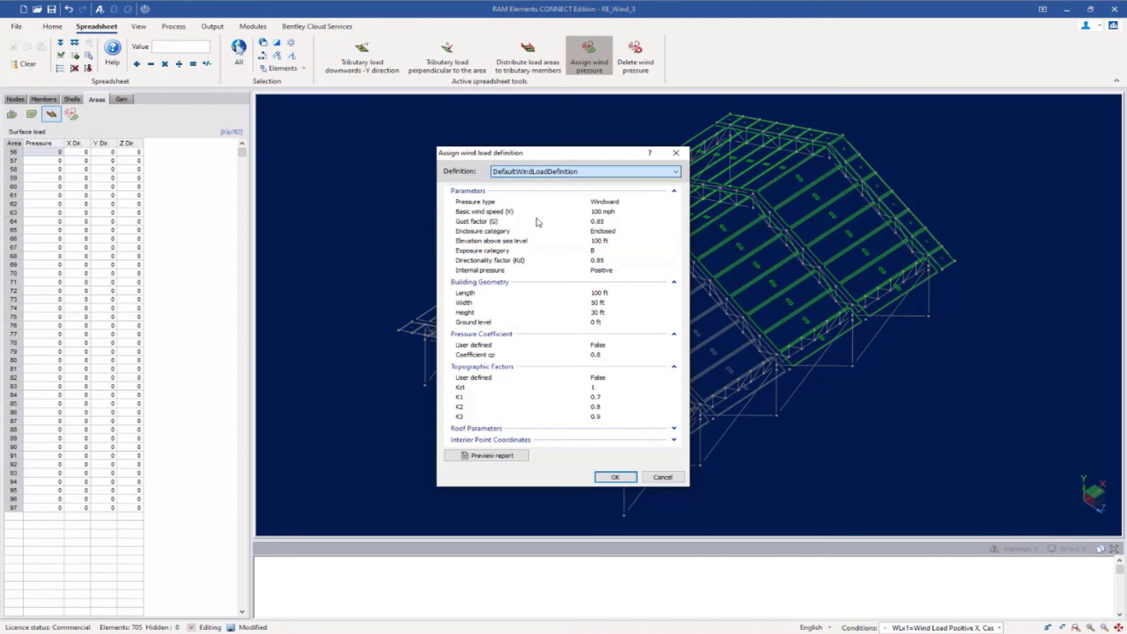
pyautogui.click(615, 477)
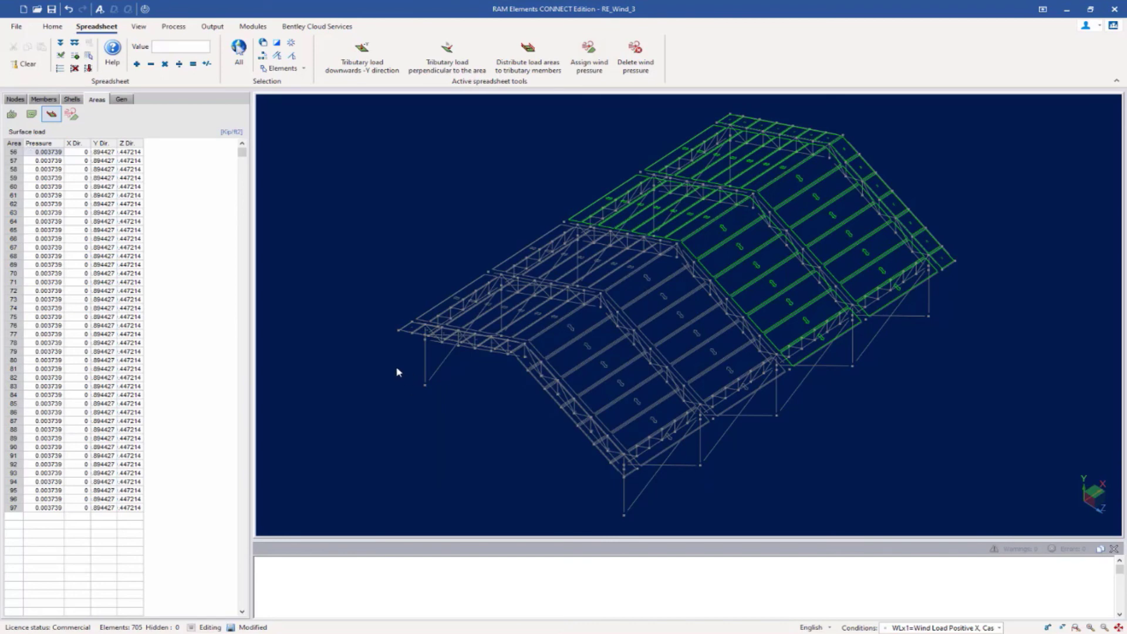
# Step: Select all elements, review each area's wind load definition, then show the surface load pressure table again
pyautogui.click(238, 49)
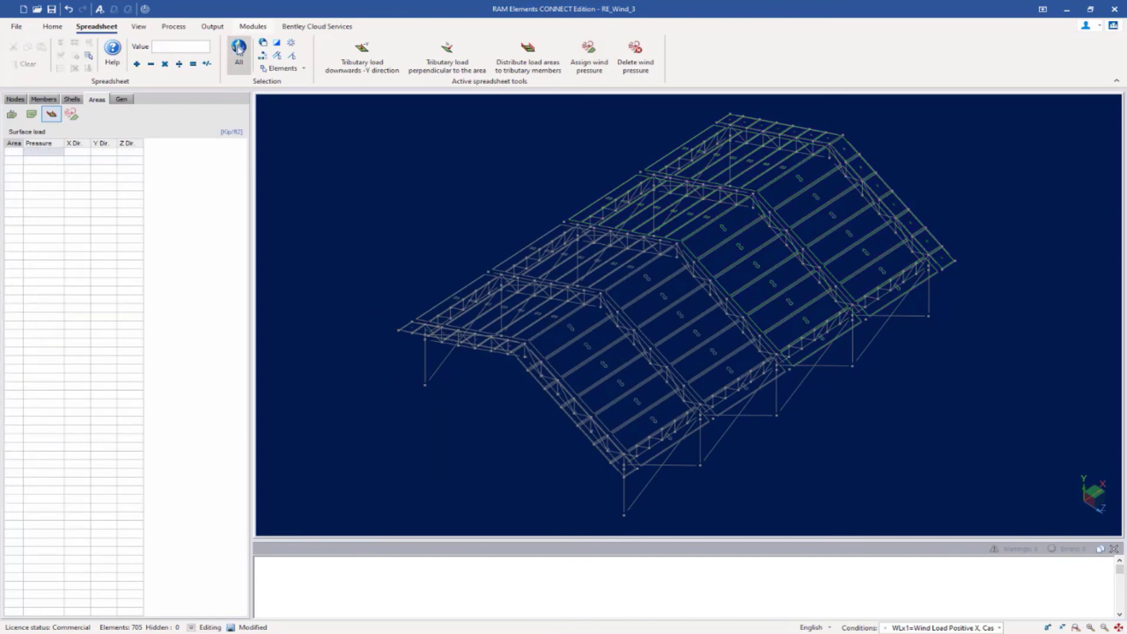
pyautogui.click(238, 49)
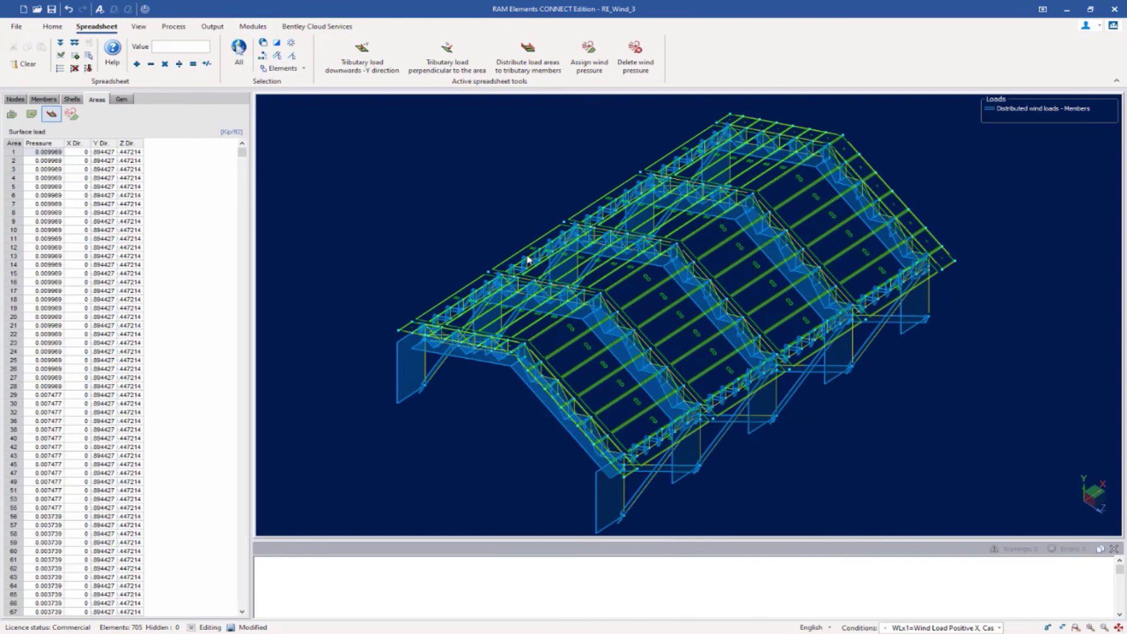
pyautogui.click(69, 115)
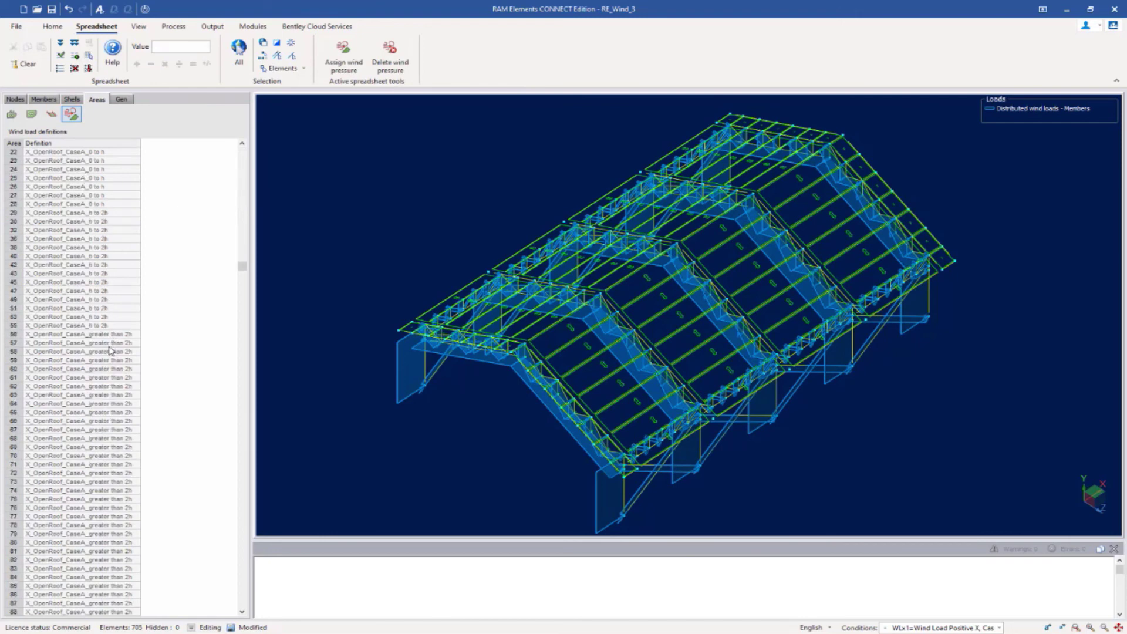
pyautogui.scroll(-13, 104, 364)
pyautogui.scroll(13, 103, 365)
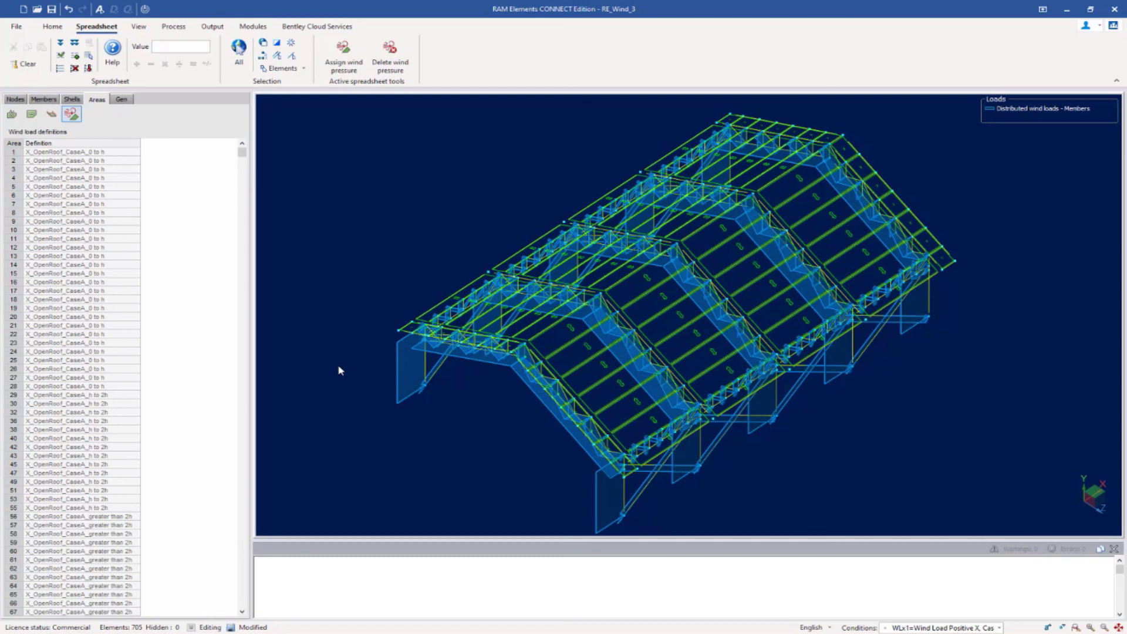
pyautogui.click(49, 115)
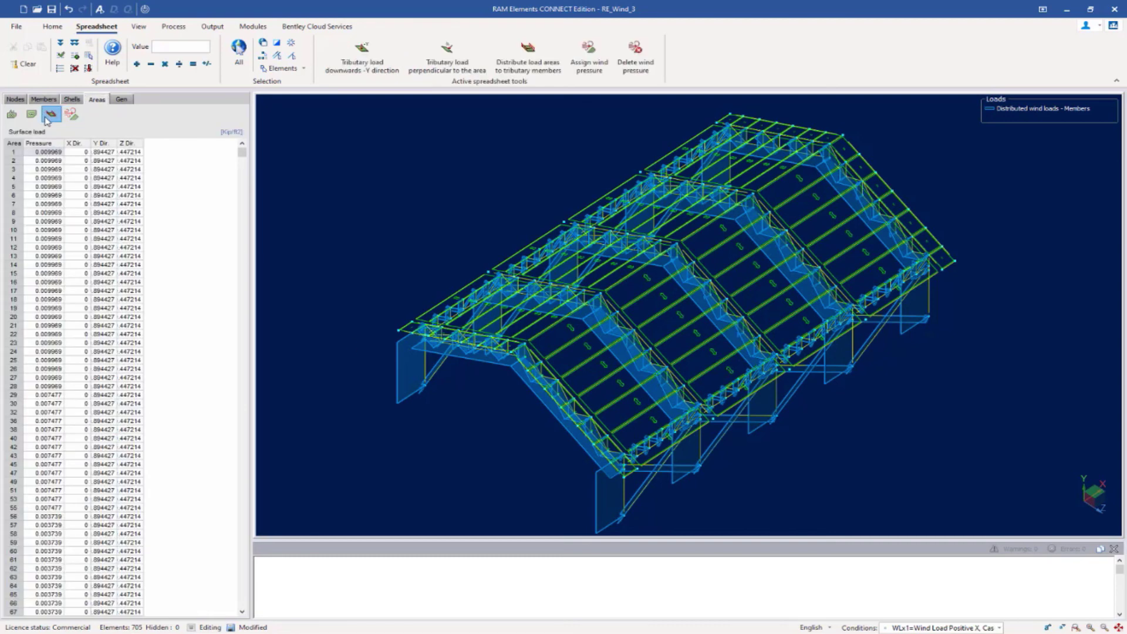
# Step: Distribute the roof area wind pressures to the tributary members and save the model
pyautogui.click(527, 65)
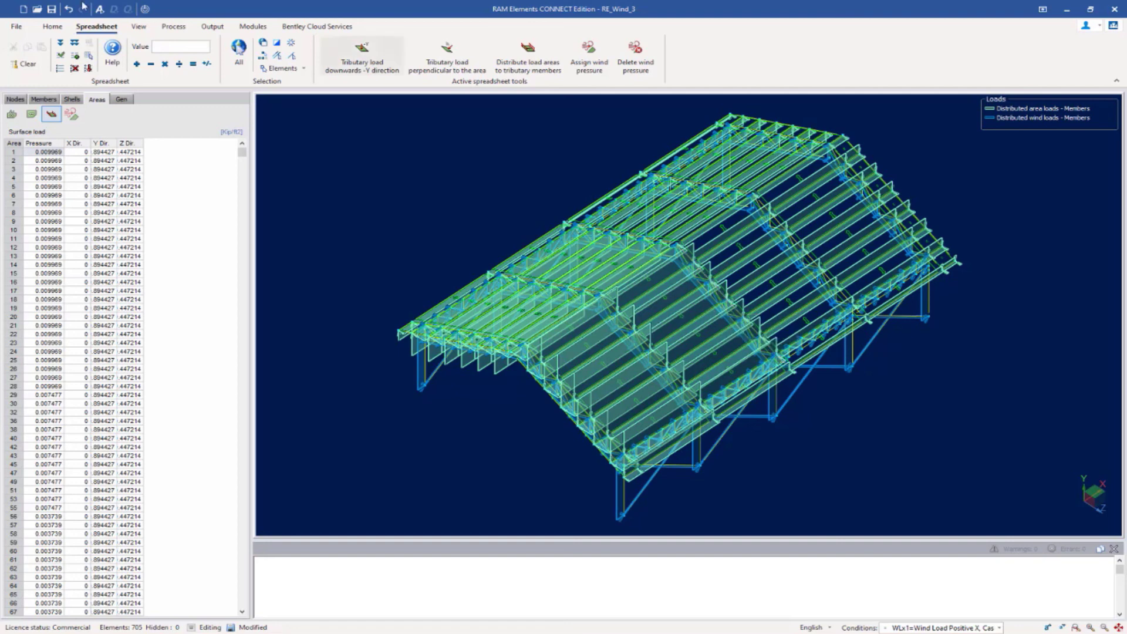
pyautogui.click(52, 9)
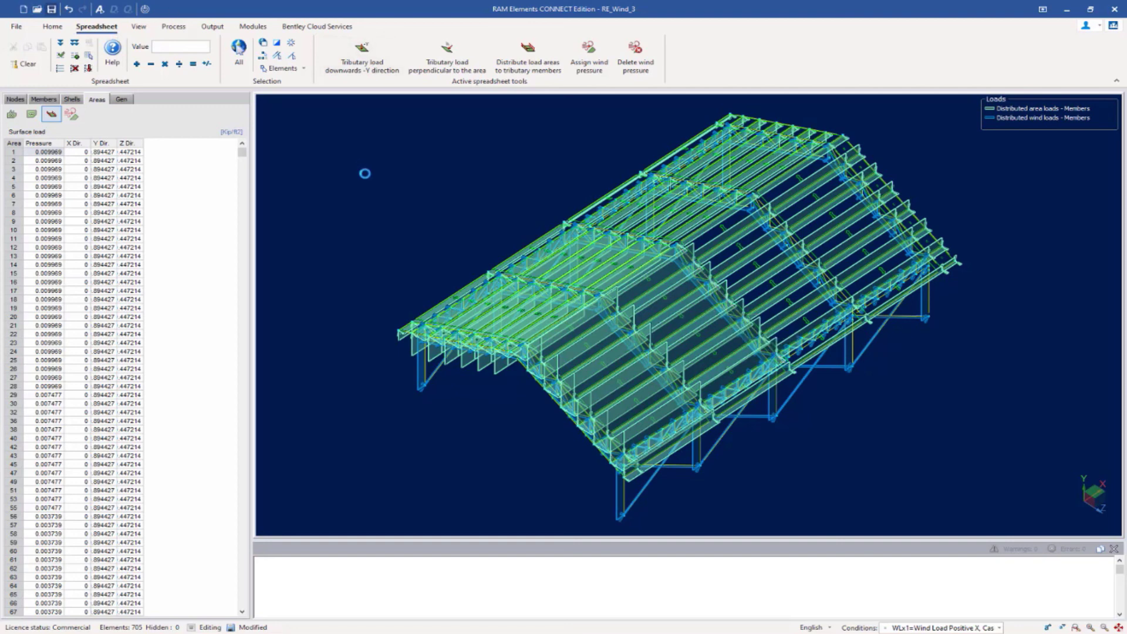